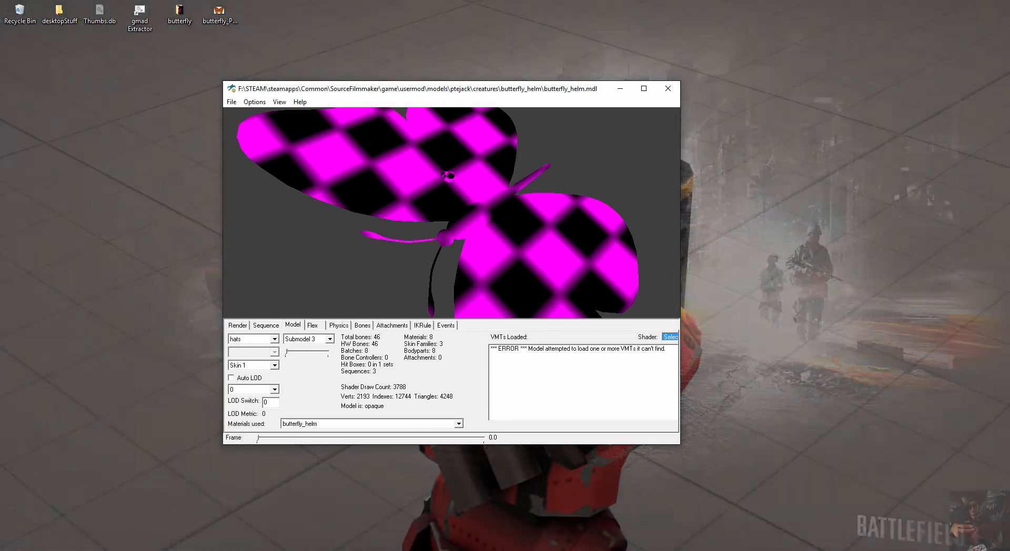
Switch to Blender and add an Armature modifier to butterfly_hat with Armature as its target object
mouse_move(783, 550)
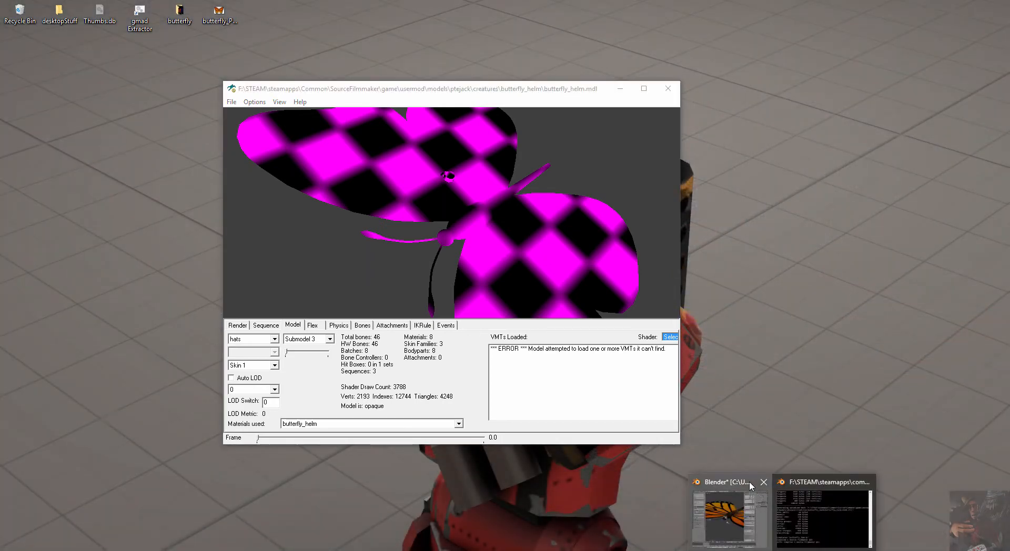
left_click(729, 515)
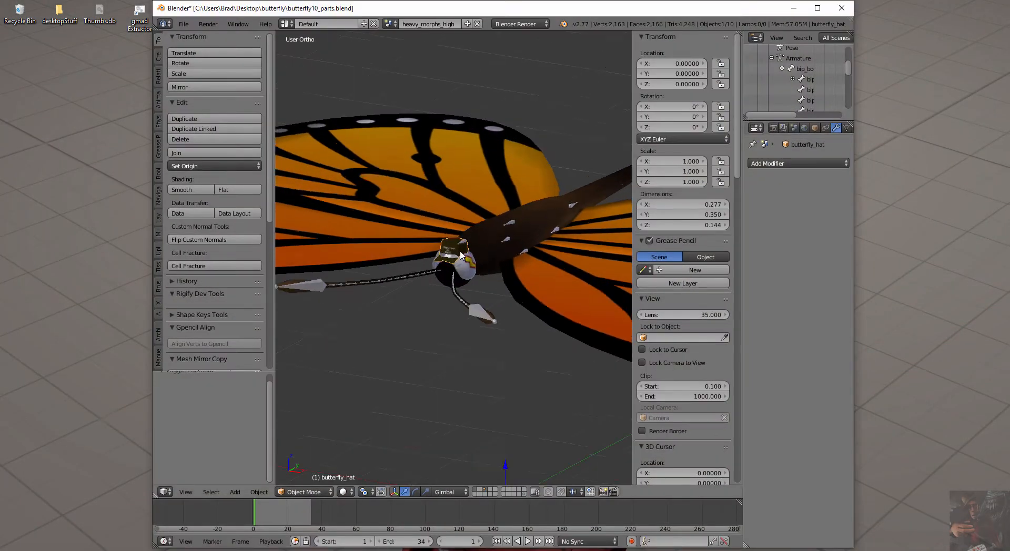
key("KP_Decimal")
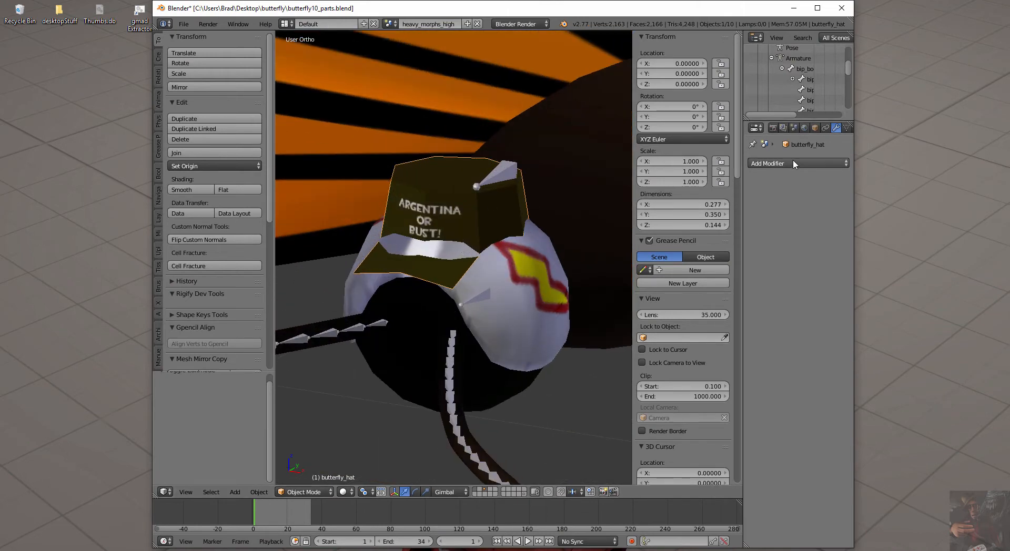
left_click(794, 163)
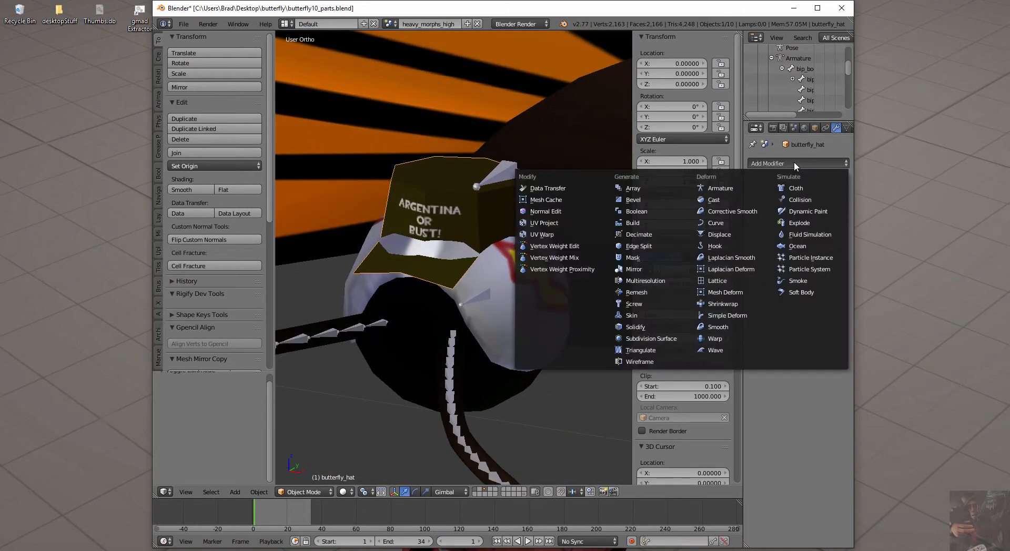
left_click(727, 189)
left_click(774, 224)
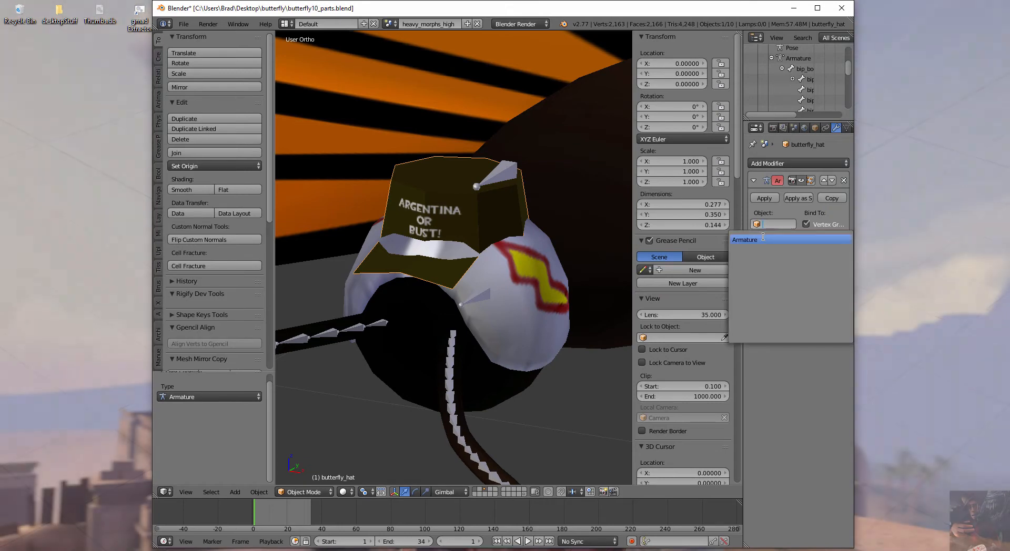
left_click(763, 239)
scroll(473, 279, "down", 5)
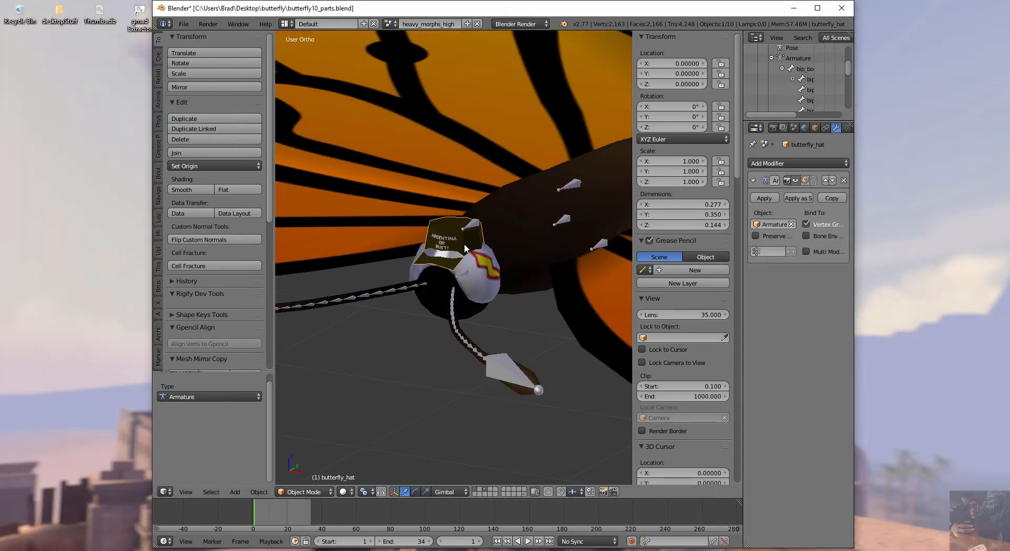
middle_click_drag(466, 239, 450, 235)
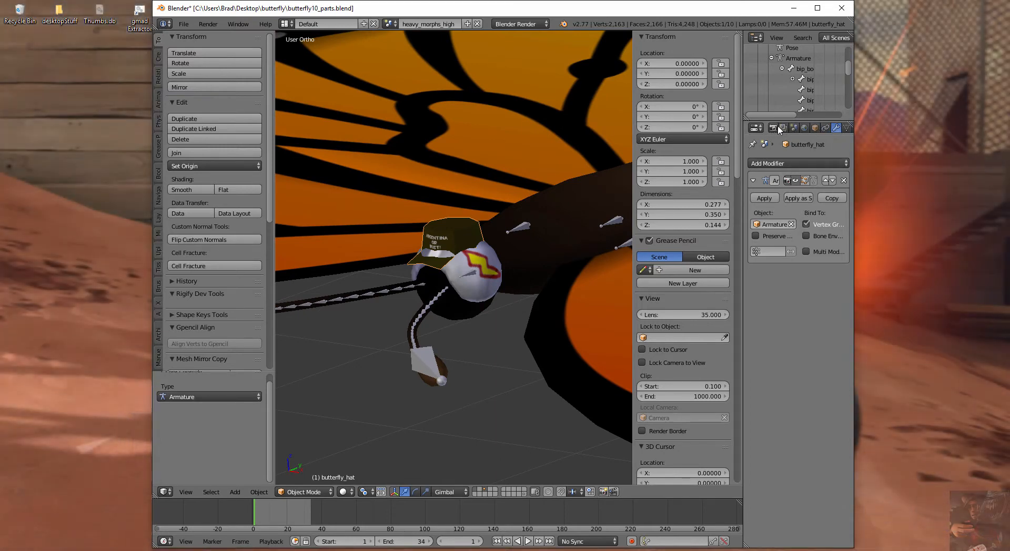
Run the Source Engine scene export to write all ten butterfly files as DMX
left_click(795, 129)
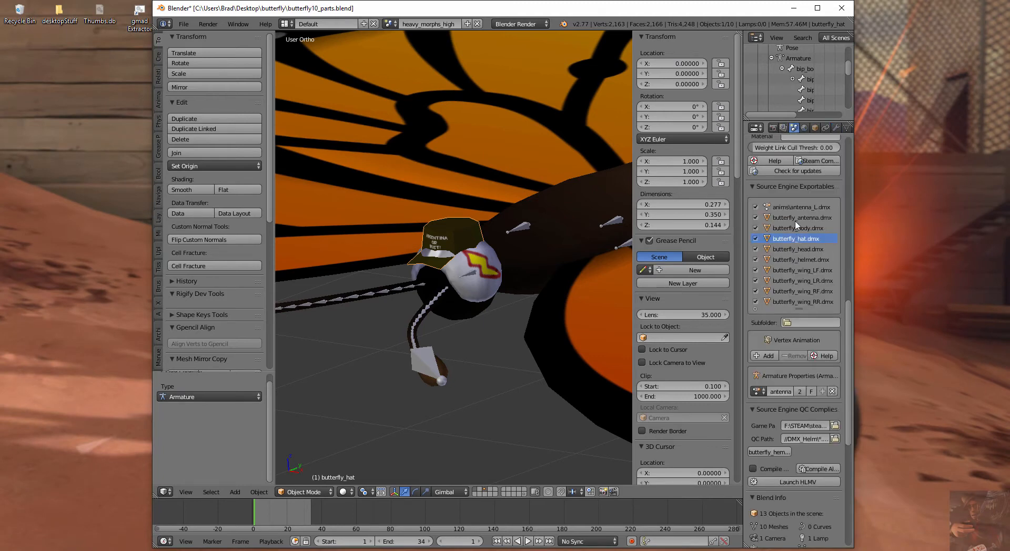
scroll(791, 235, "up", 8)
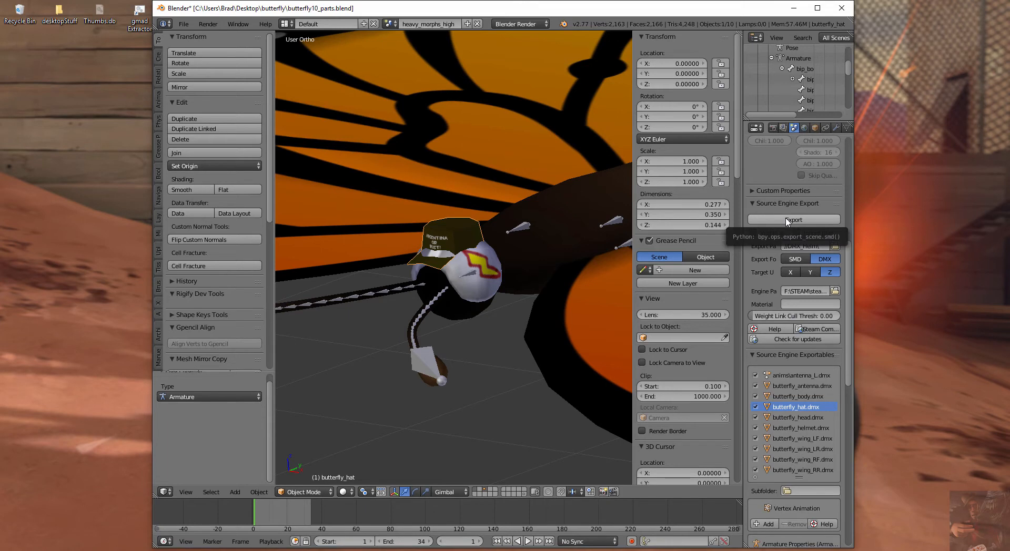
left_click(788, 221)
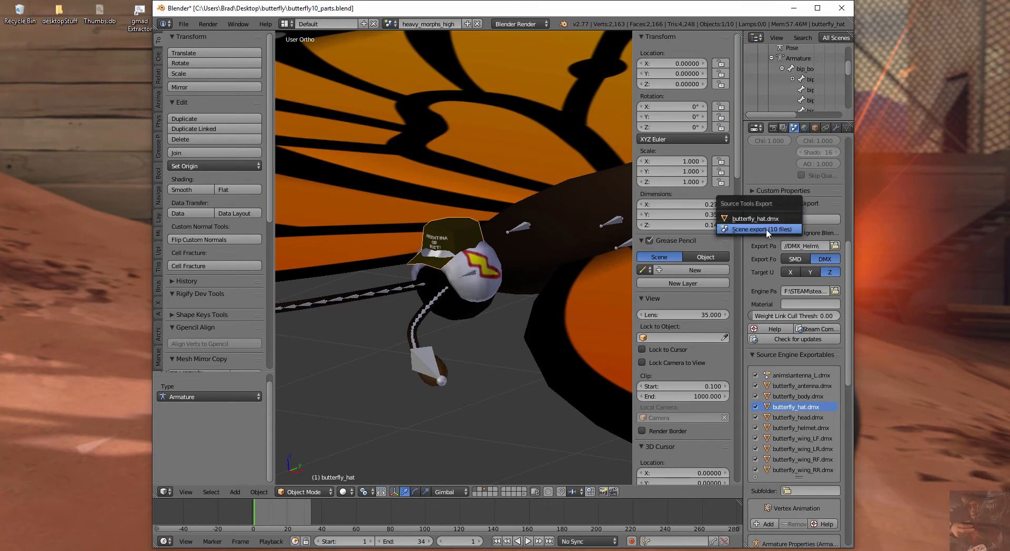
left_click(782, 224)
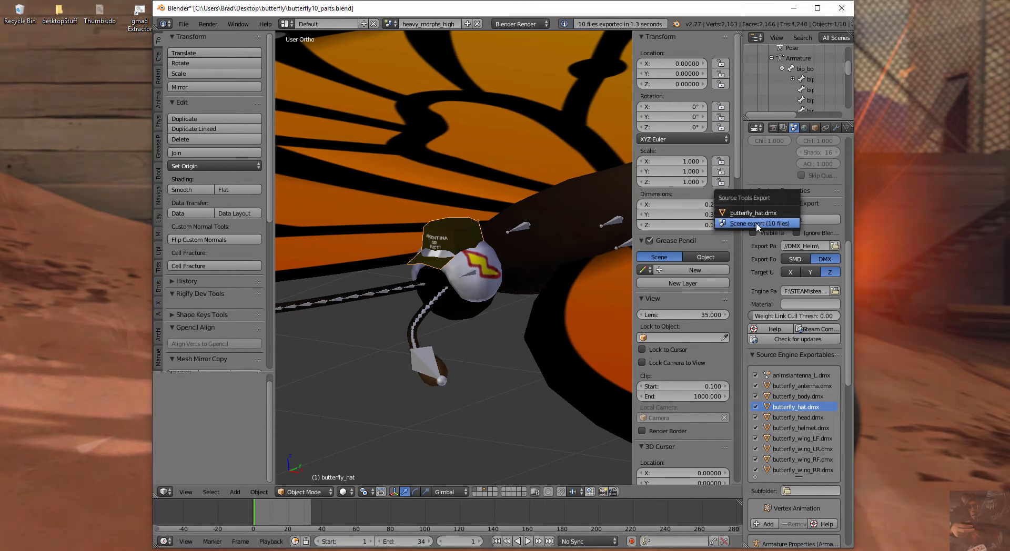
left_click(756, 222)
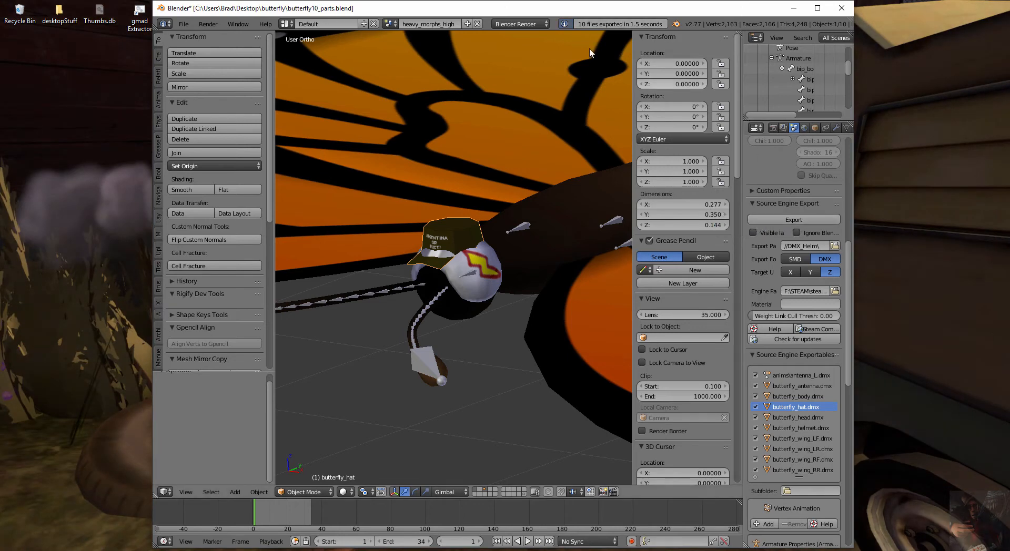
Compile the butterfly_hem QC file with the Source Engine QC compile tools
scroll(789, 360, "down", 5)
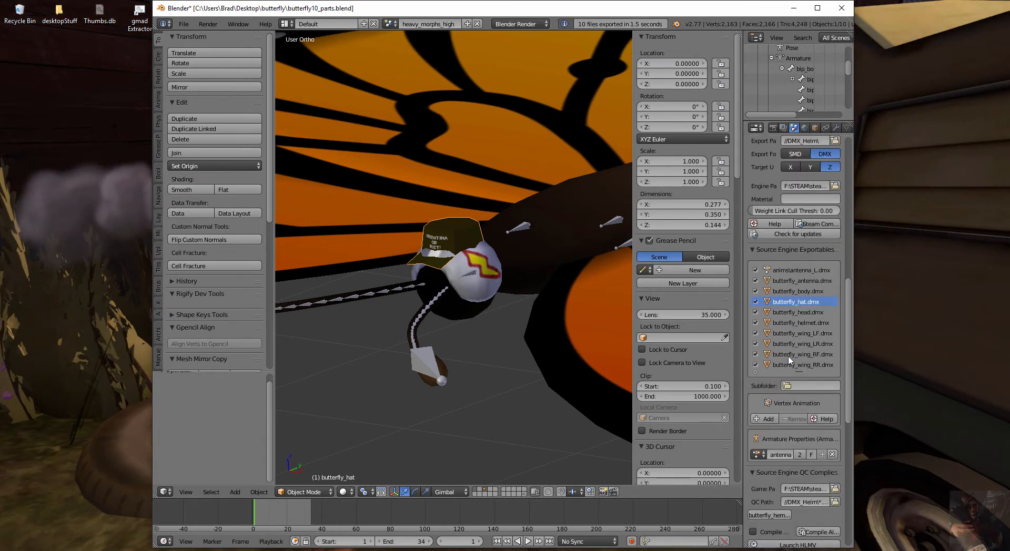
scroll(789, 360, "down", 7)
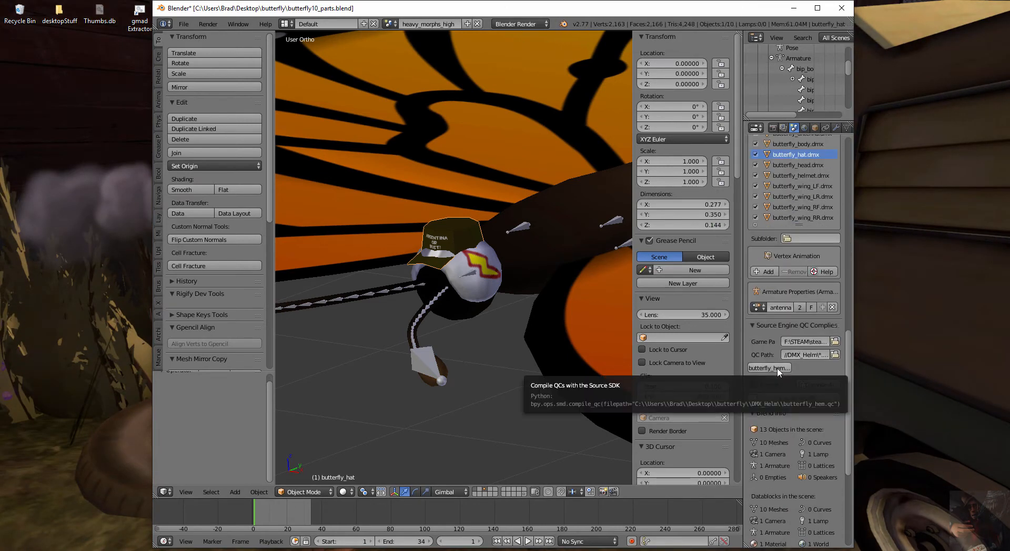
left_click(769, 369)
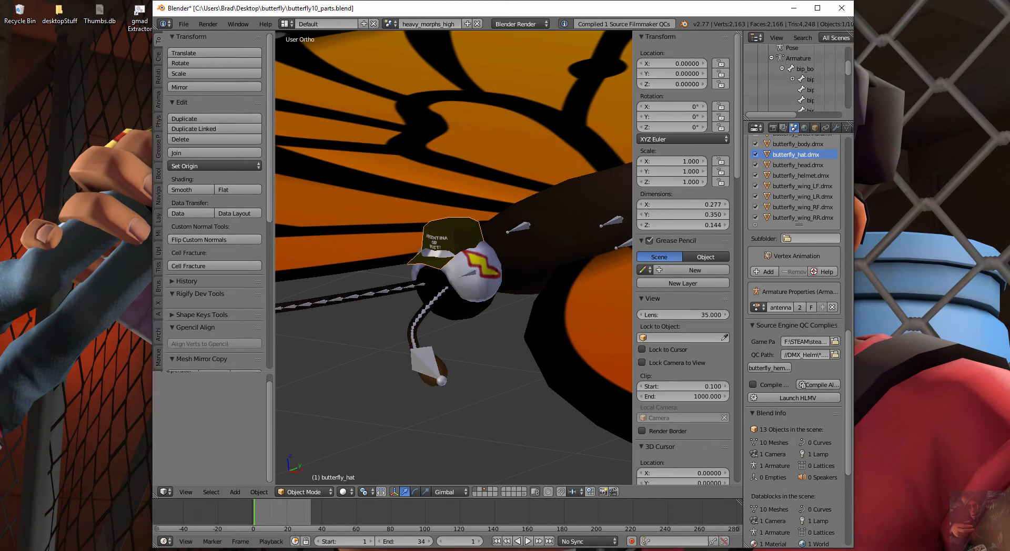
Switch to the HLMV model viewer and refresh the butterfly_helm model
mouse_move(822, 550)
left_click(822, 521)
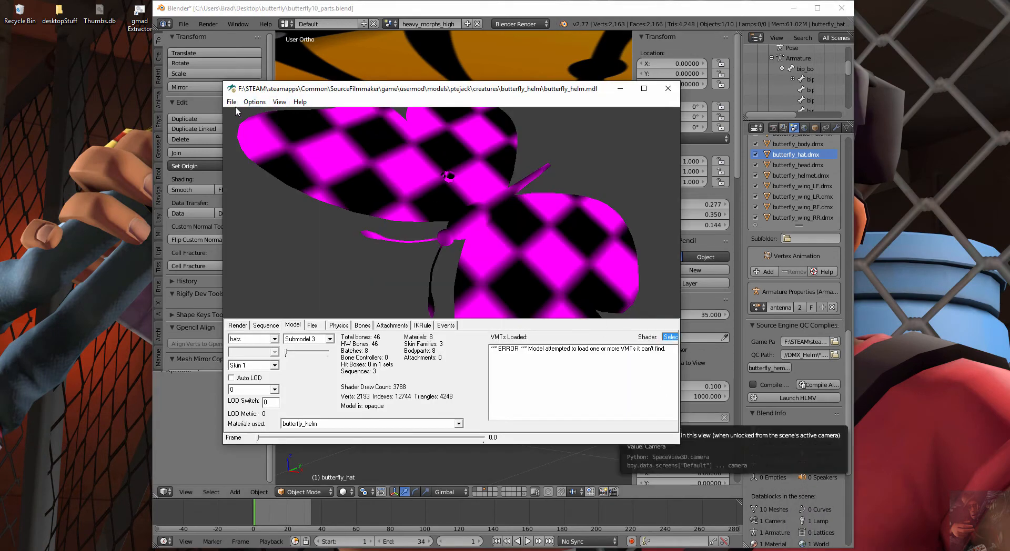
left_click(231, 102)
left_click(218, 138)
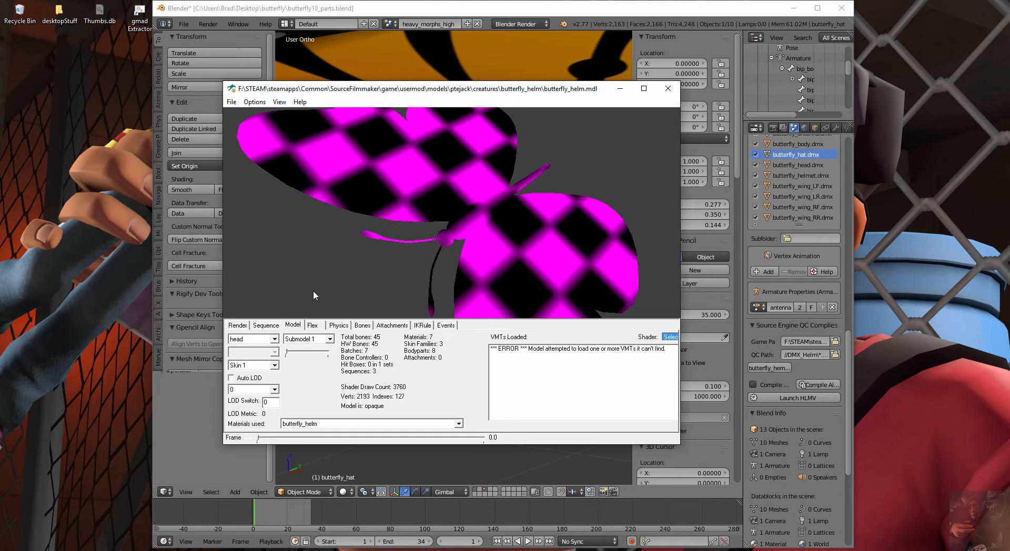
Display Submodel 3 of the hats body part and inspect the hat's placement on the butterfly's head
left_click(274, 339)
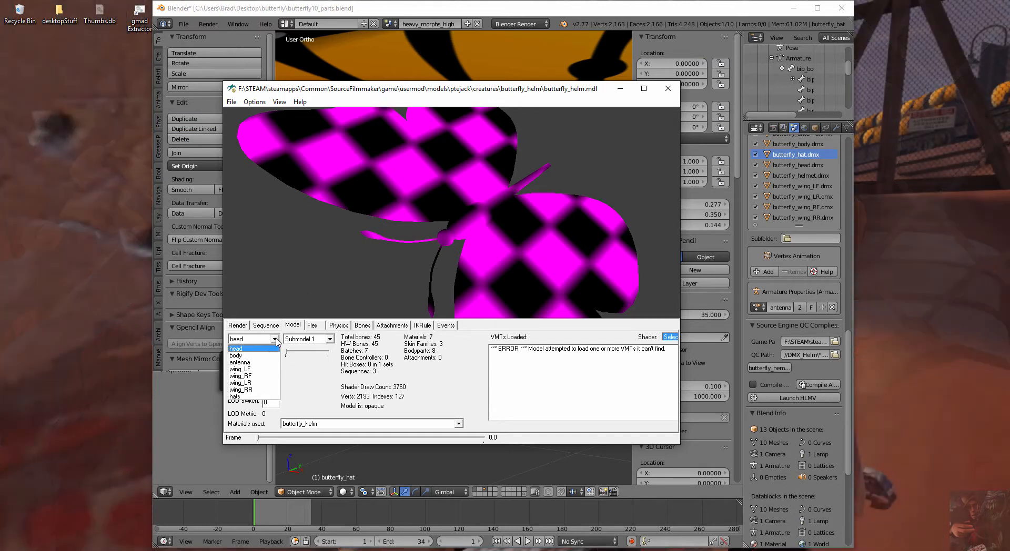
left_click(260, 396)
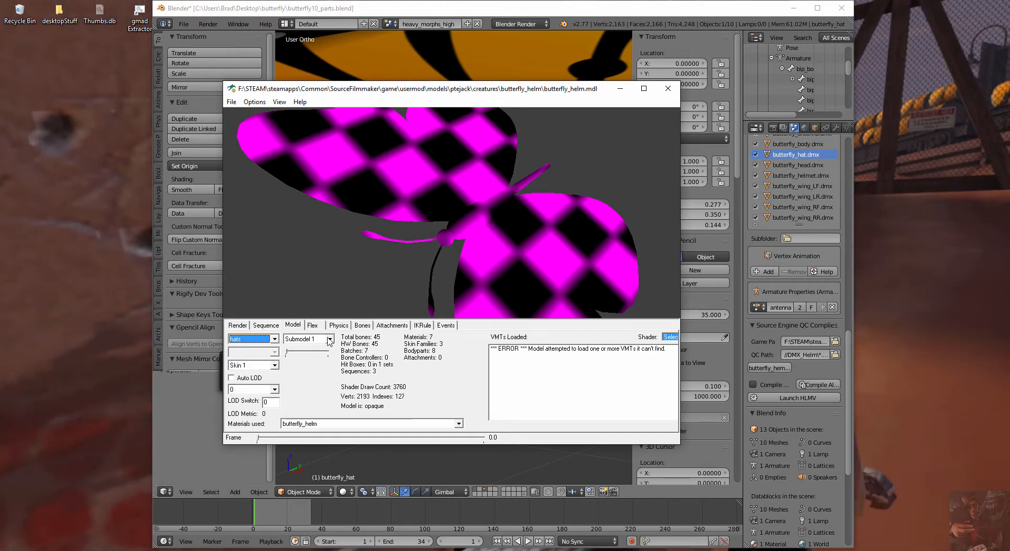
left_click(329, 340)
left_click(313, 361)
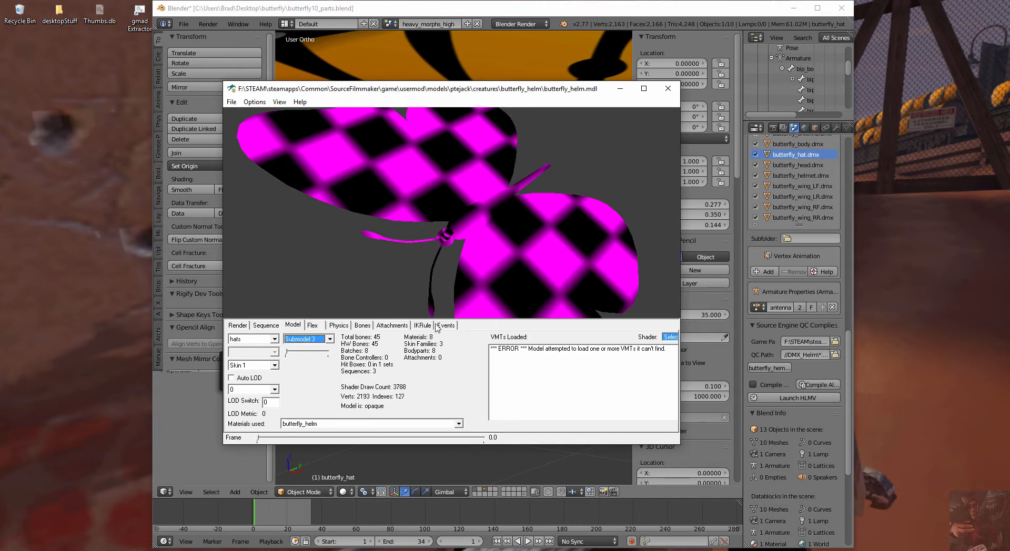
left_click_drag(457, 239, 427, 194)
right_click_drag(474, 222, 477, 219)
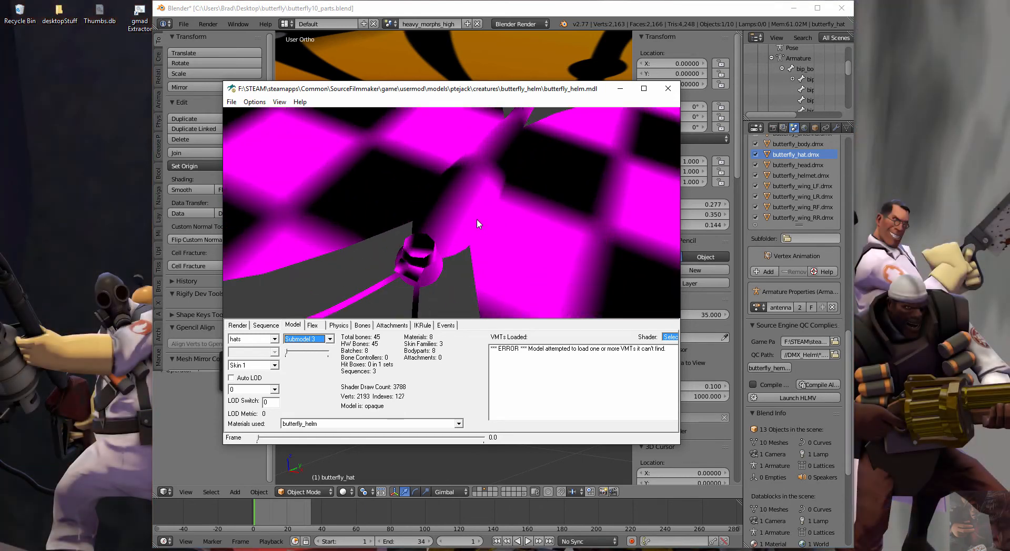
right_click_drag(463, 209, 462, 219)
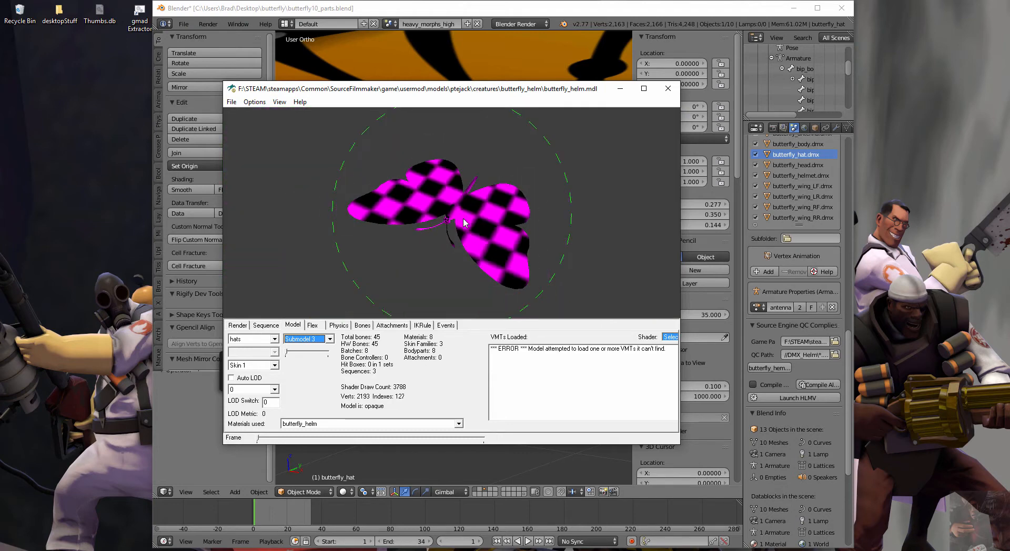
Minimize the model viewer and Blender windows to clear the desktop
key("alt+Tab")
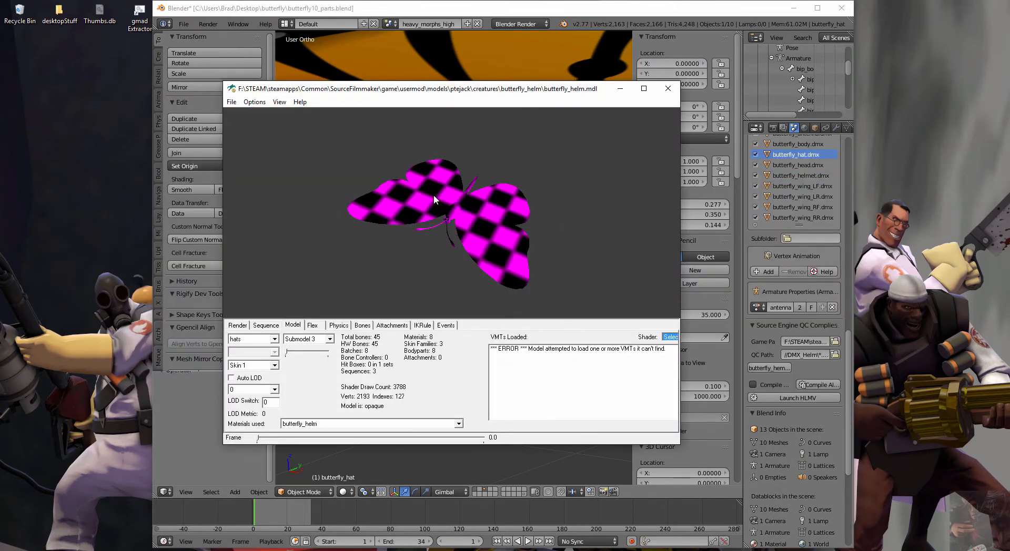
left_click(618, 89)
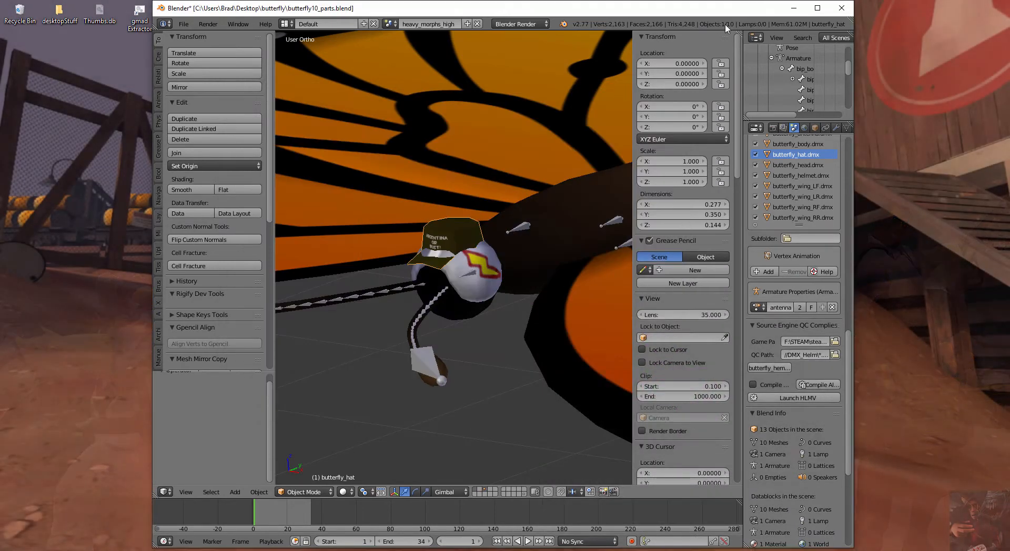
left_click(793, 10)
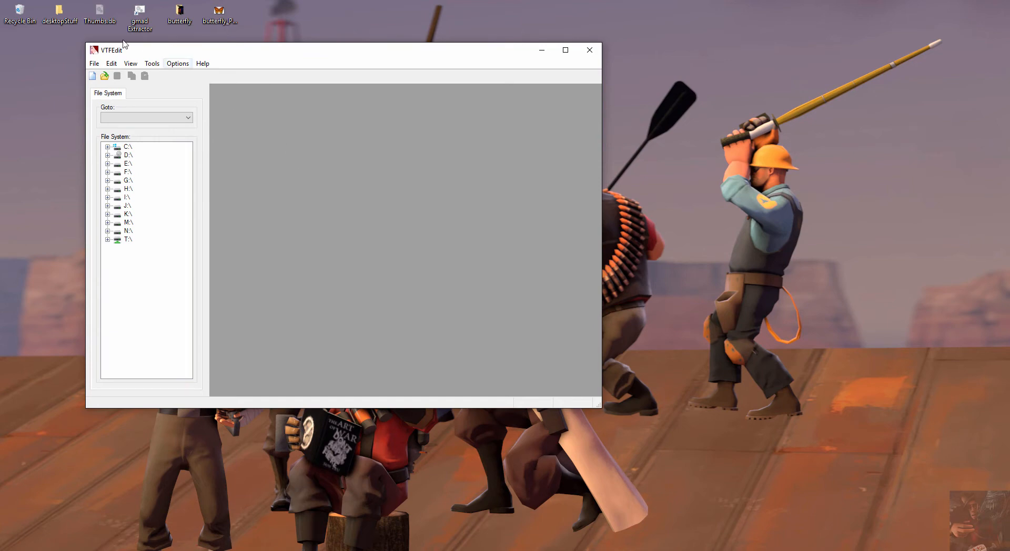
In VTFEdit, start a new VMT file with the VertexlitGeneric shader and the No Cull option enabled
left_click(154, 63)
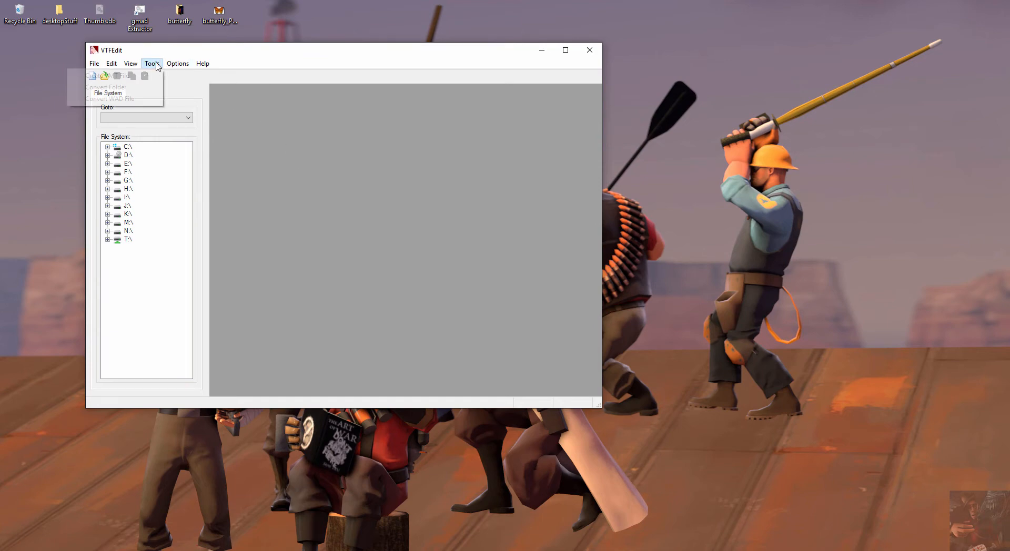
left_click(151, 64)
left_click(151, 65)
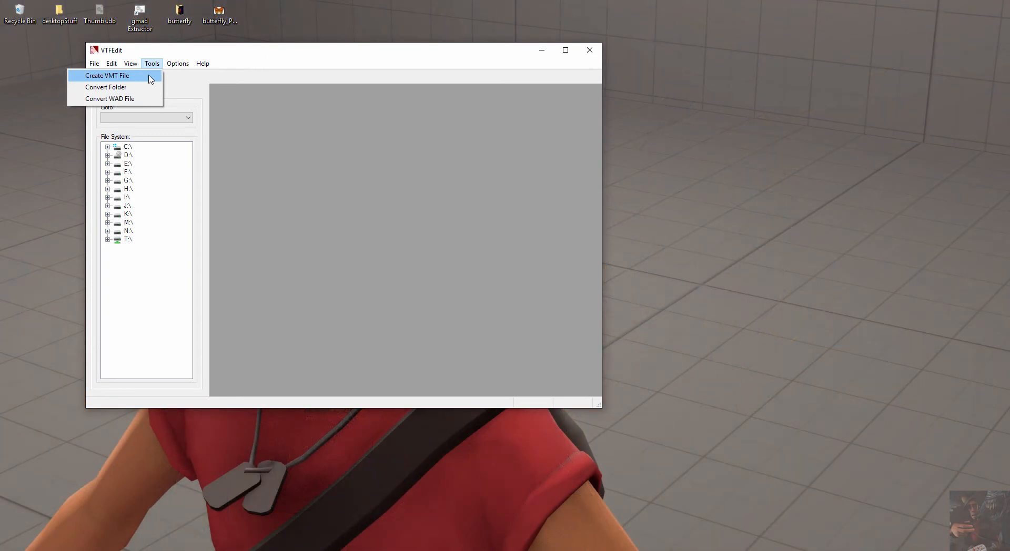
left_click(150, 76)
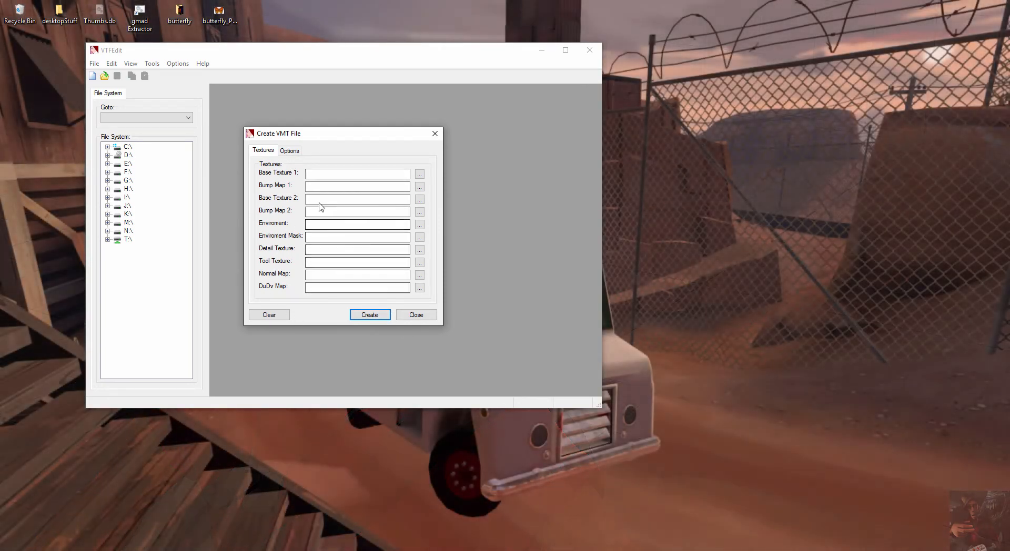
left_click(285, 151)
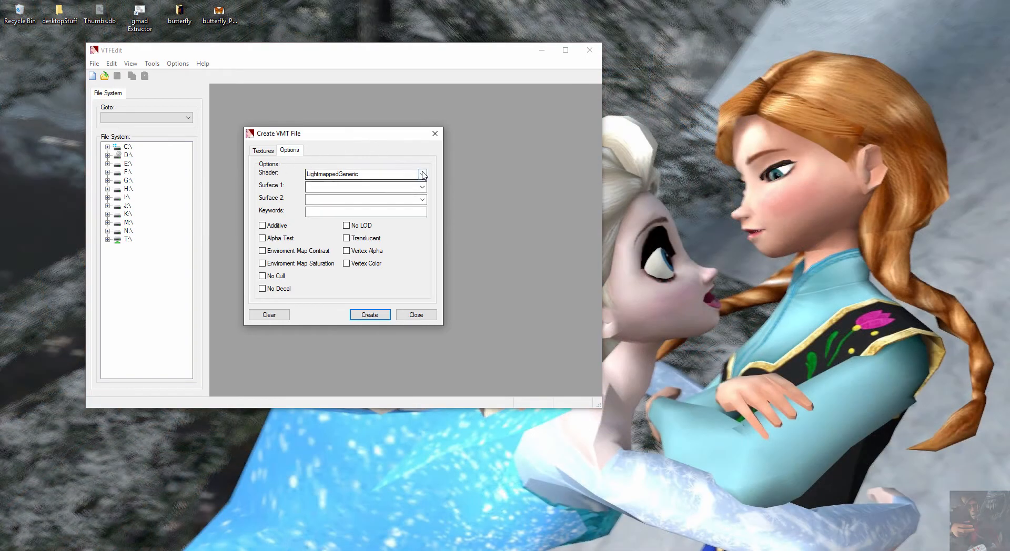
left_click(422, 174)
left_click(342, 259)
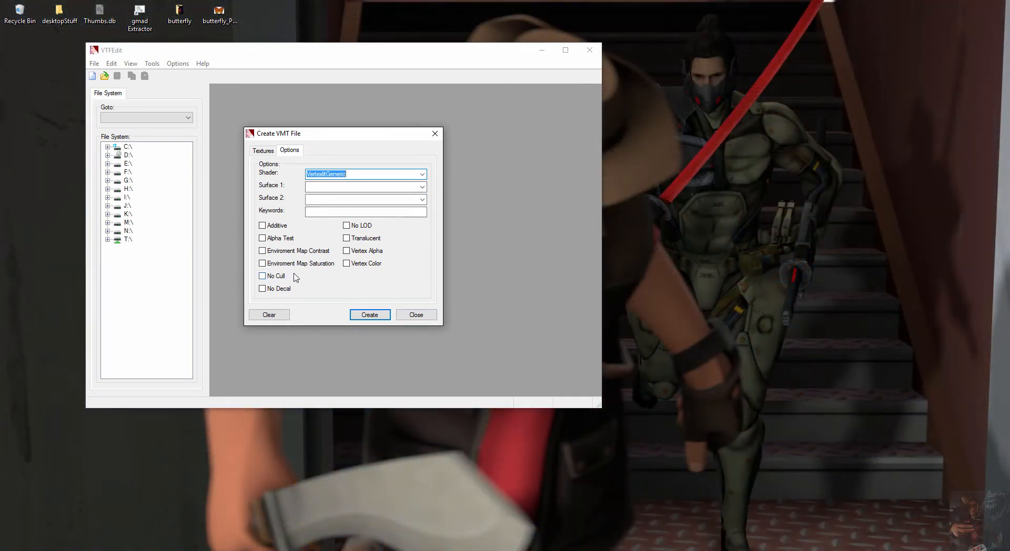
left_click(261, 276)
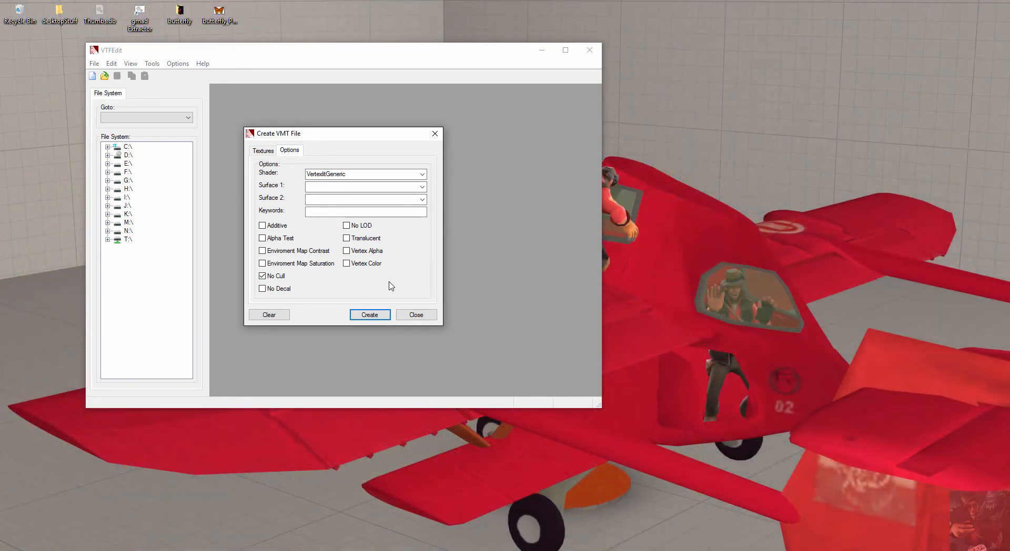
Browse for the VMT's Base Texture 1 in the materials/models/ptejack/creatures folder
left_click(264, 150)
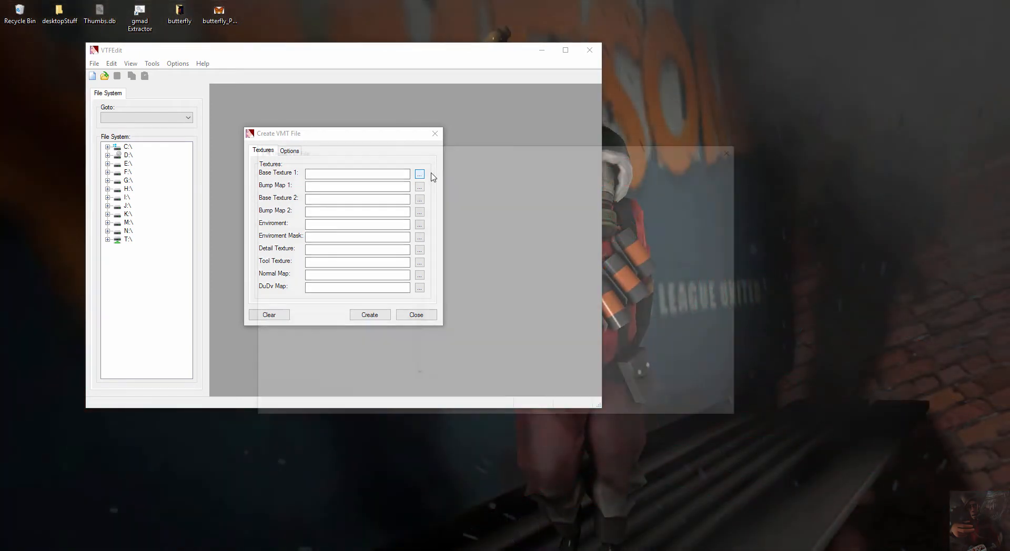
left_click(420, 174)
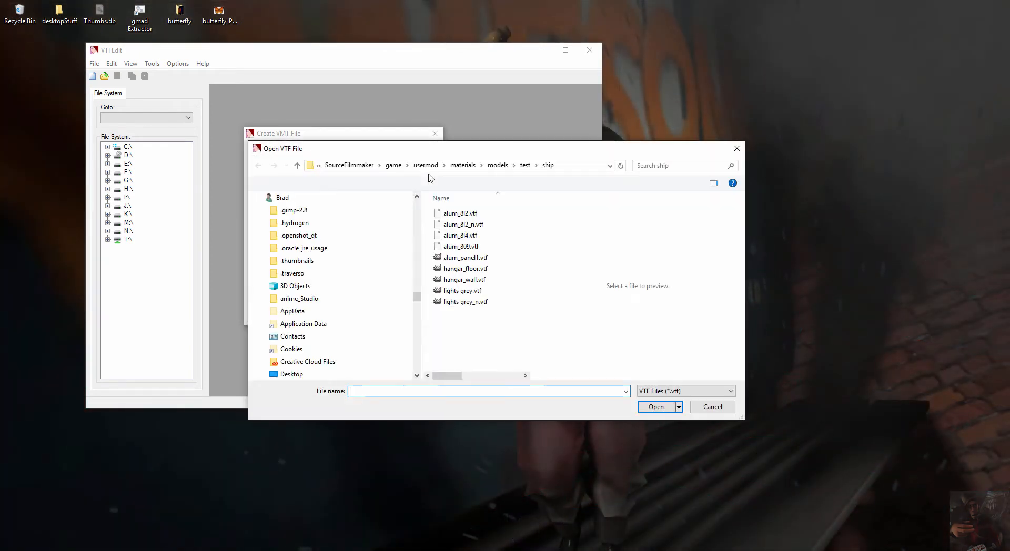
left_click(463, 165)
scroll(462, 294, "down", 2)
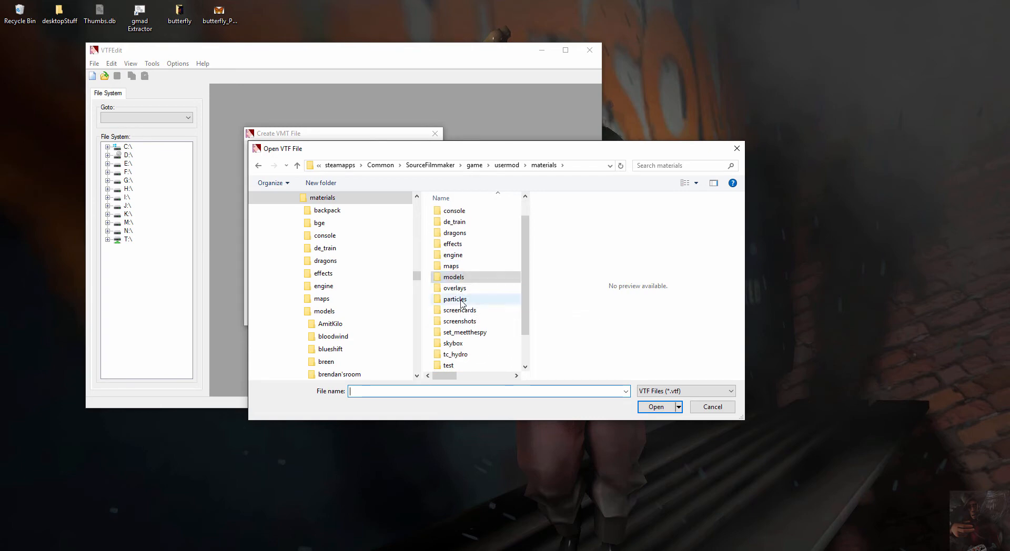
scroll(461, 304, "up", 2)
double_click(462, 304)
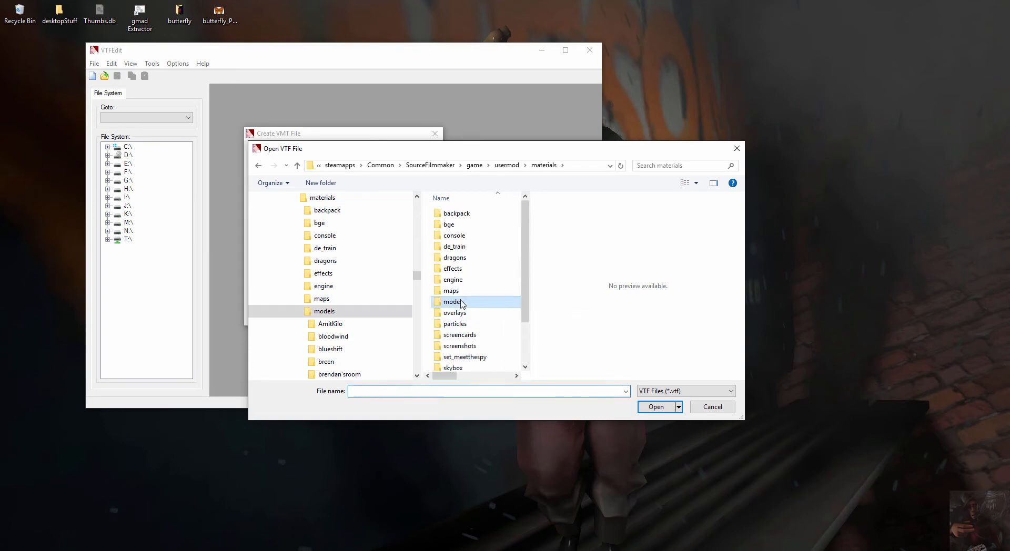
scroll(461, 304, "down", 9)
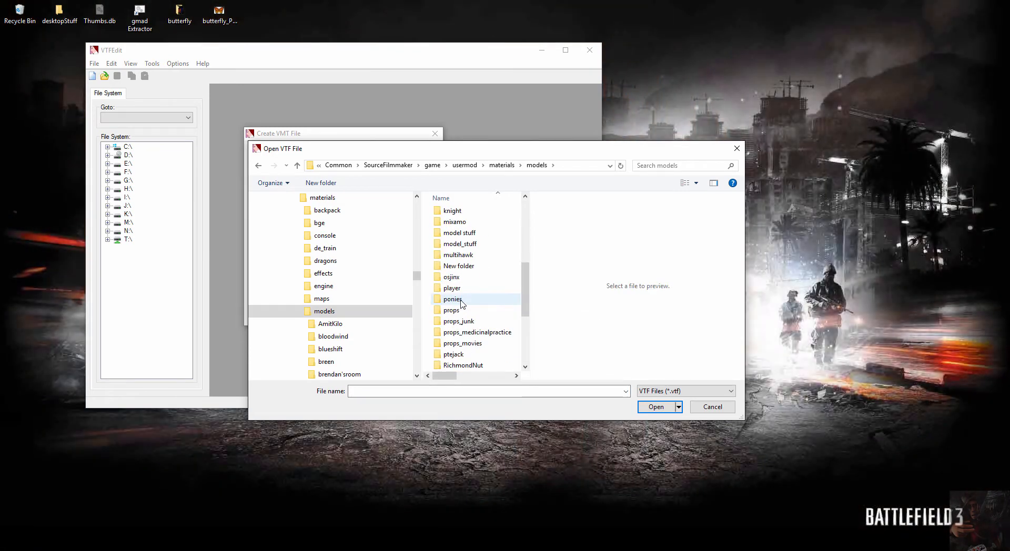
double_click(453, 256)
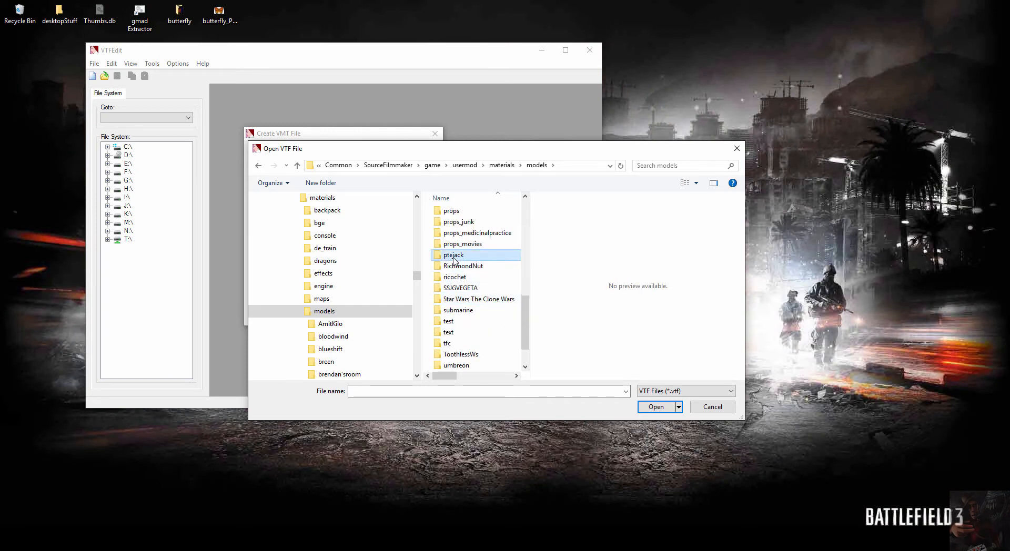
scroll(473, 309, "down", 4)
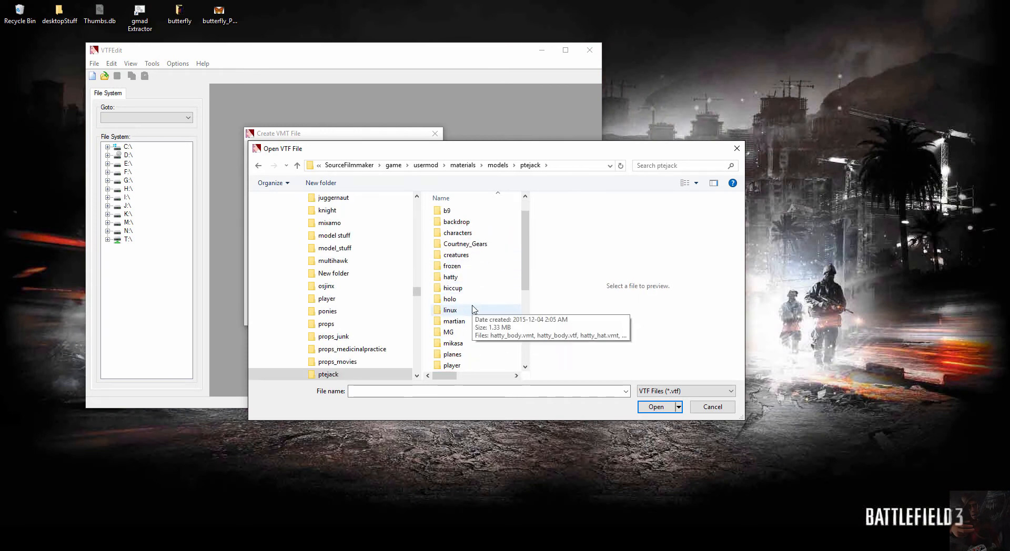
scroll(474, 310, "up", 3)
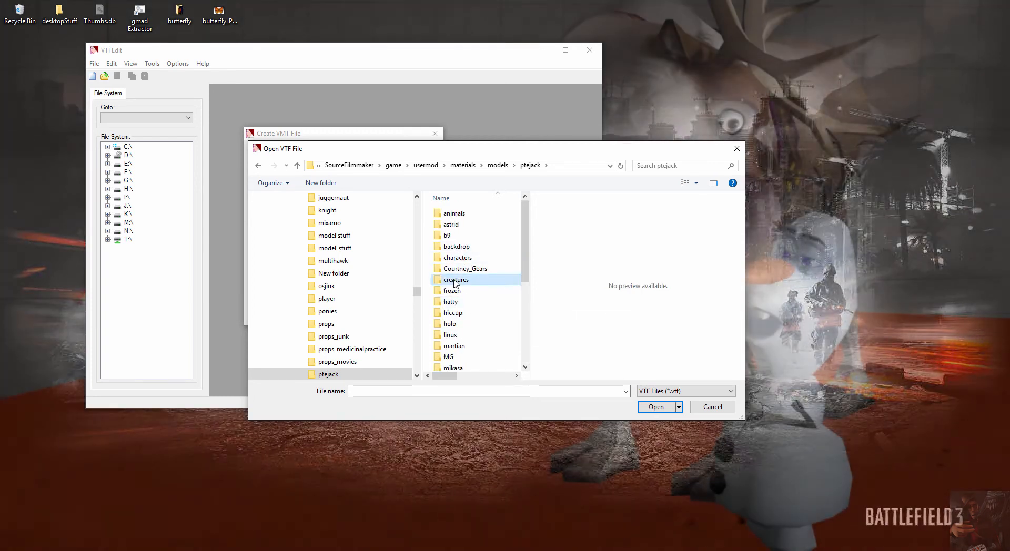
double_click(453, 280)
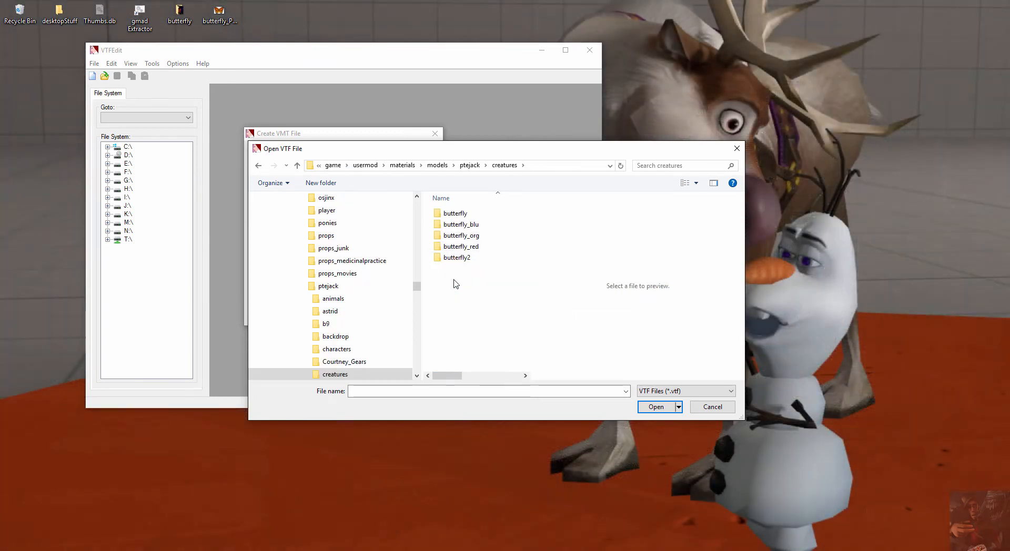
Assign butterfly.vtf from the butterfly2 folder as Base Texture 1 and start creating the VMT file
double_click(455, 214)
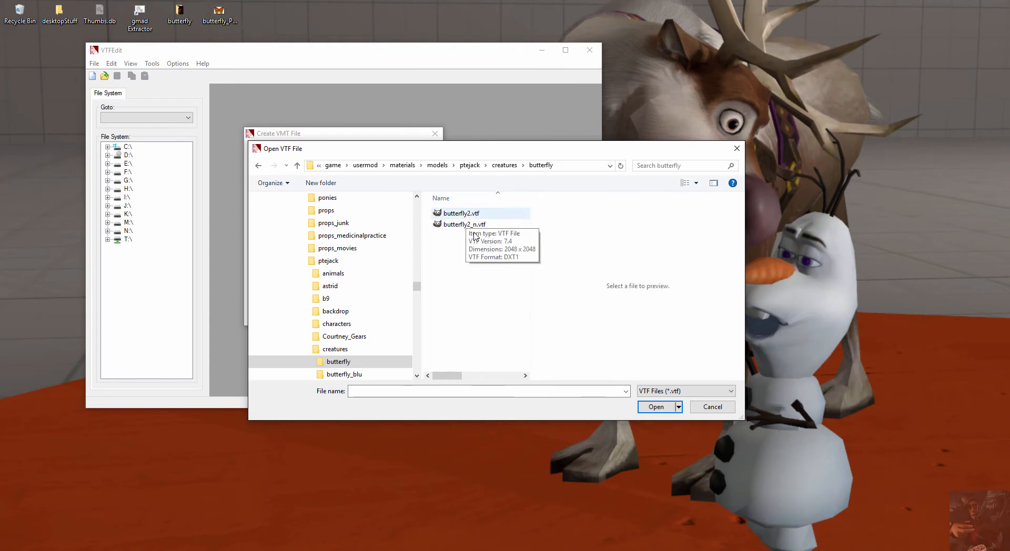
left_click(505, 165)
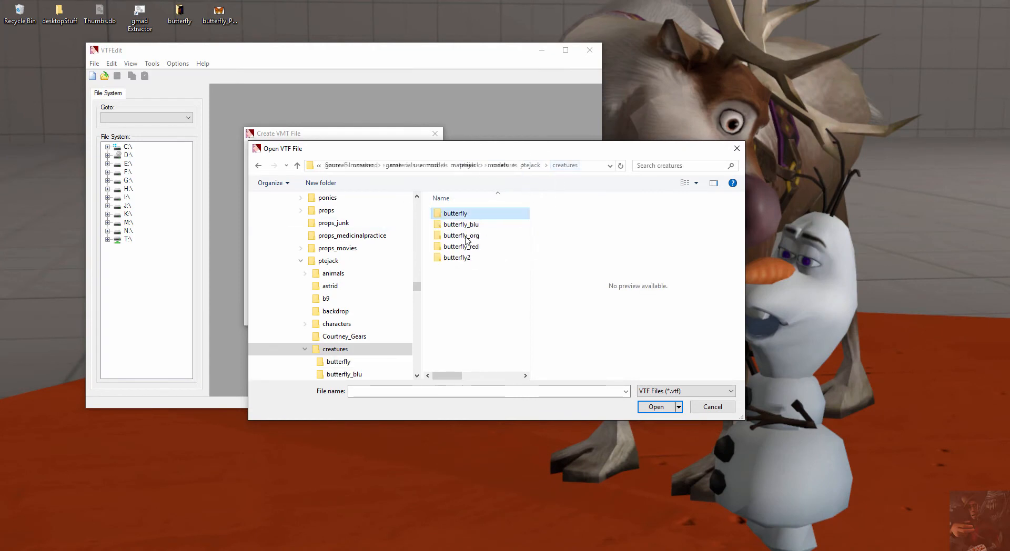
double_click(457, 258)
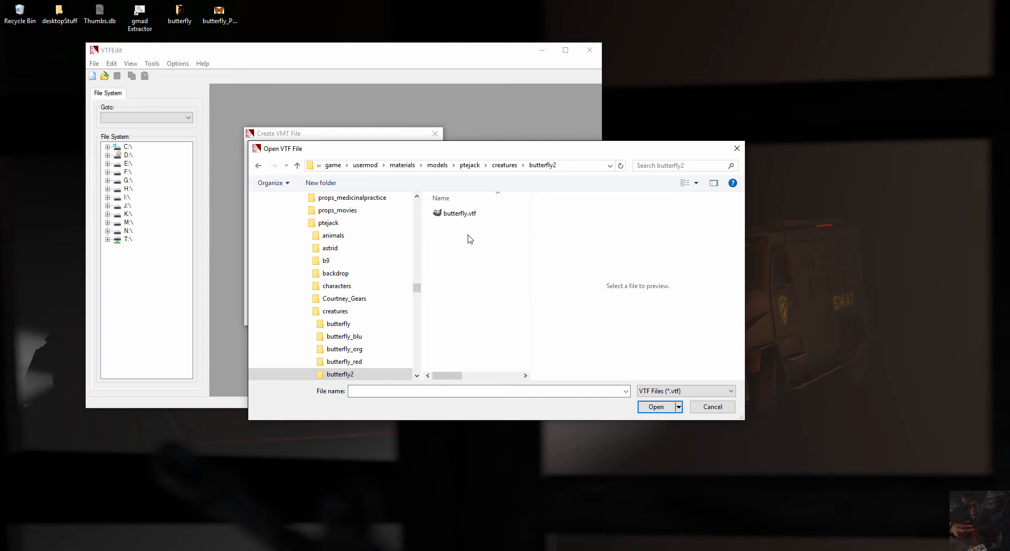
left_click(460, 214)
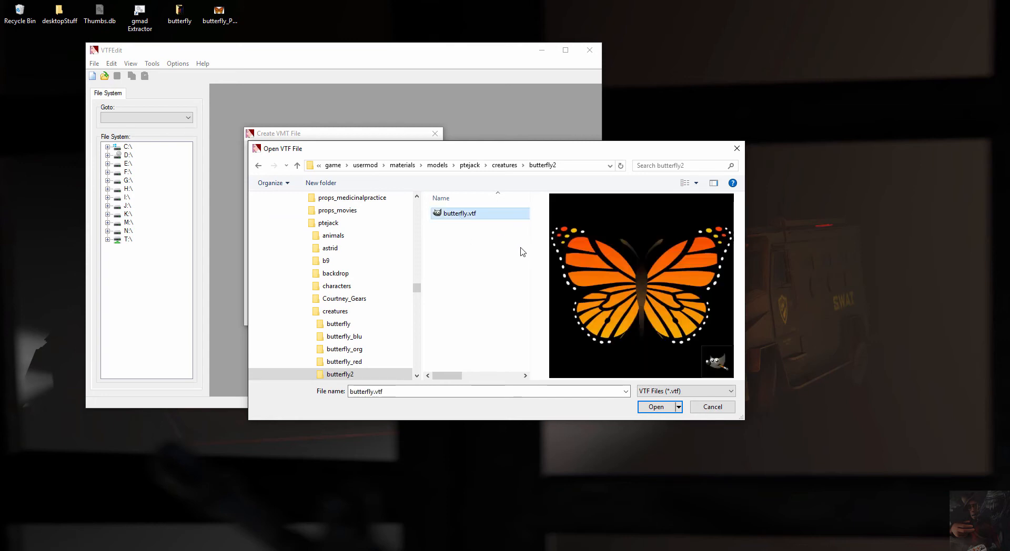
left_click(663, 409)
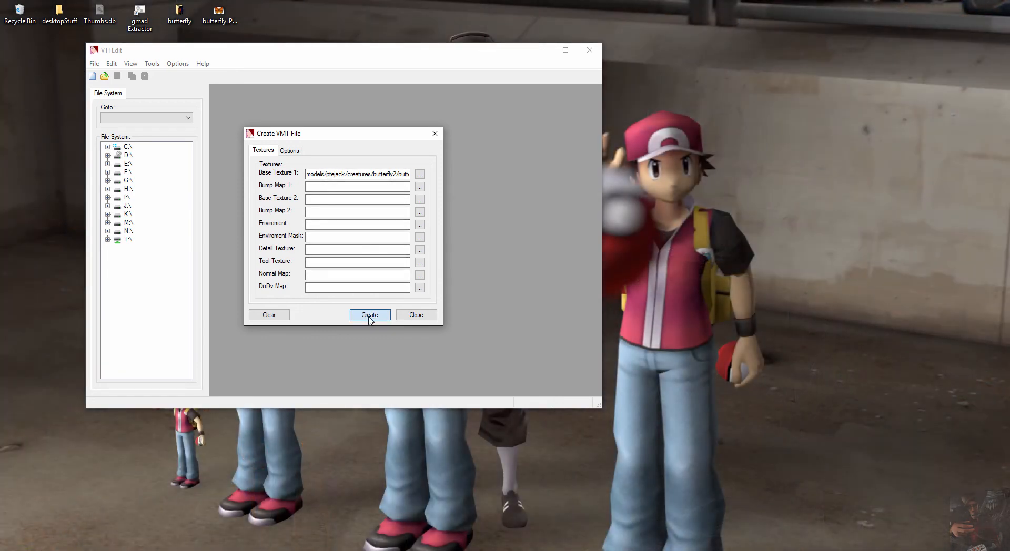
left_click(370, 315)
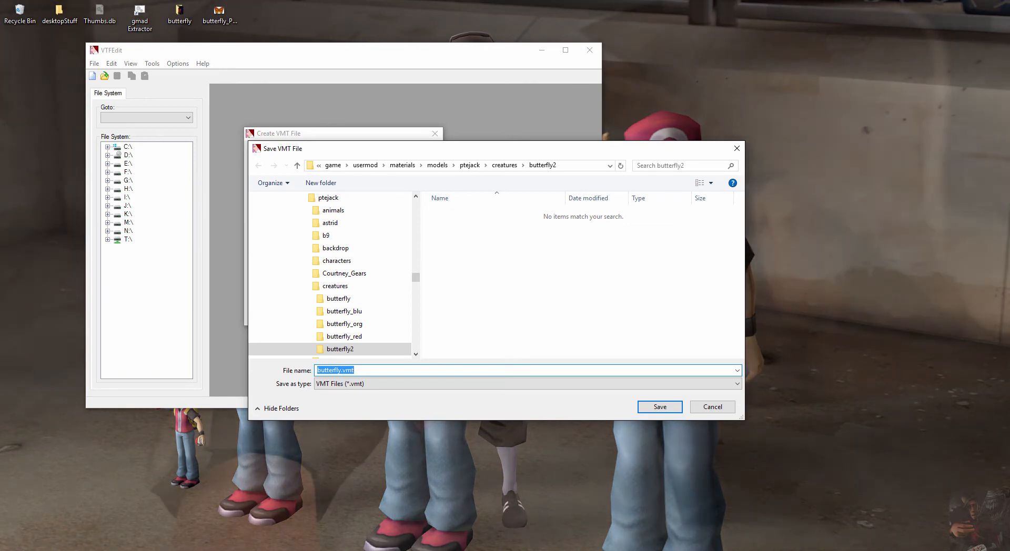
Launch a second Blender instance and open the recent file butterfly10.blend in it
left_click(788, 550)
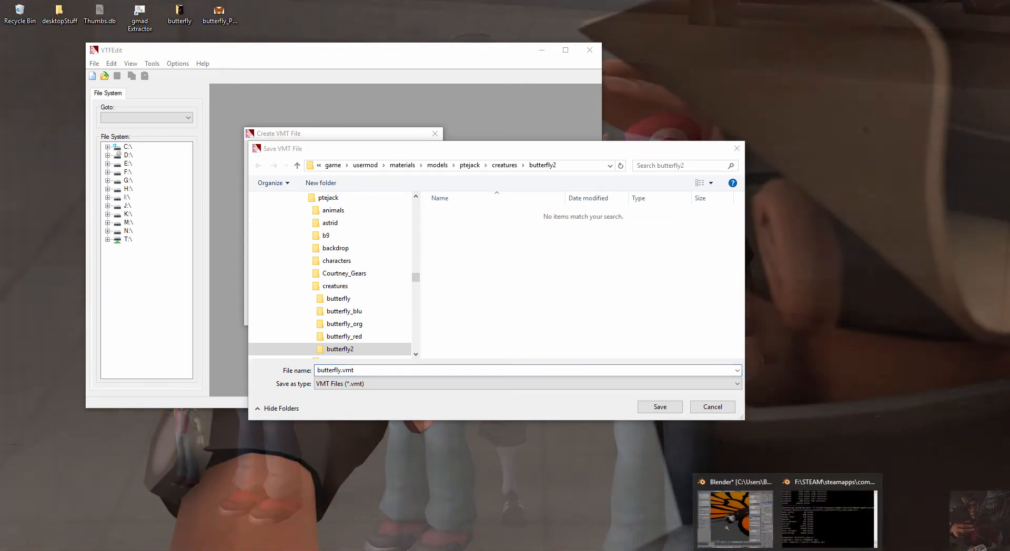
left_click(752, 483)
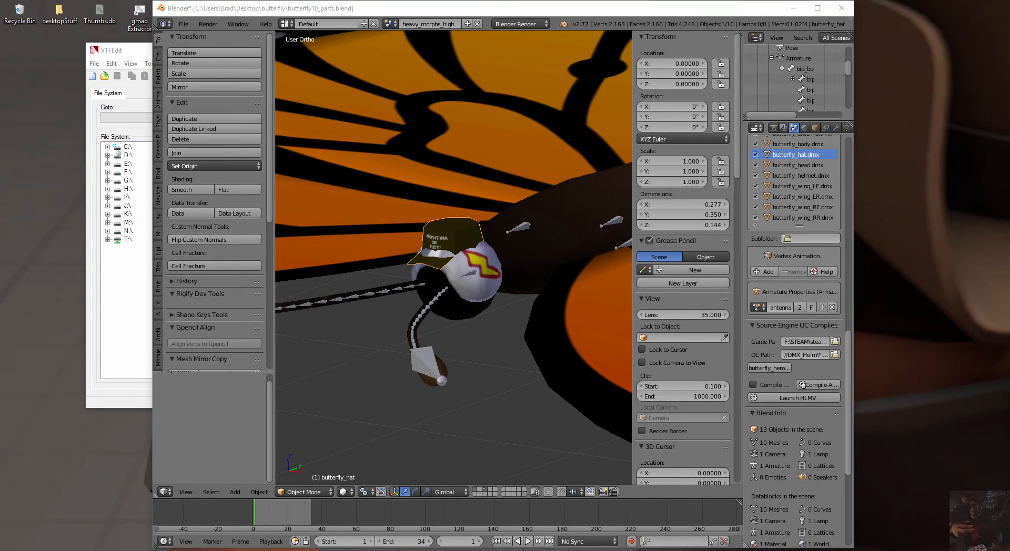
right_click(788, 550)
left_click(772, 511)
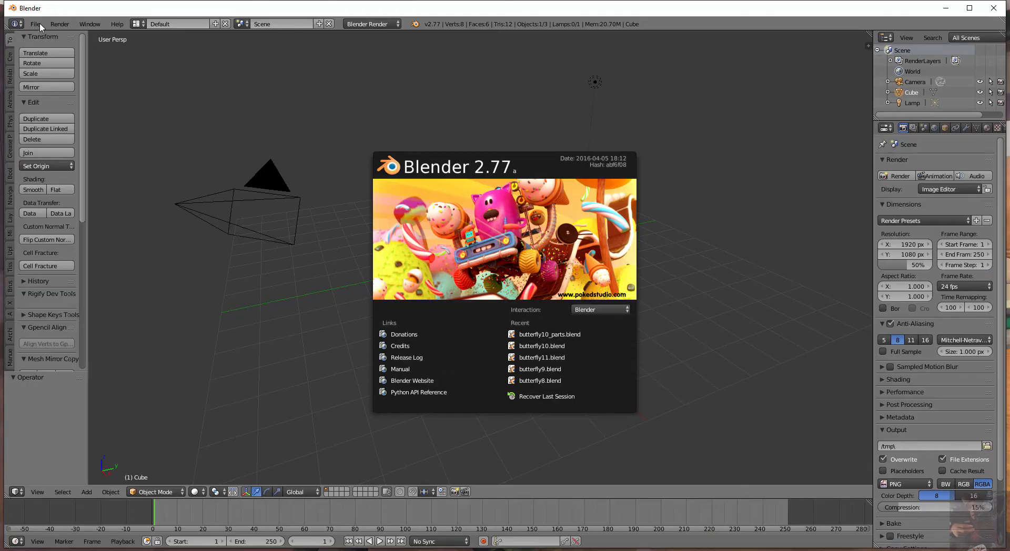
left_click(35, 24)
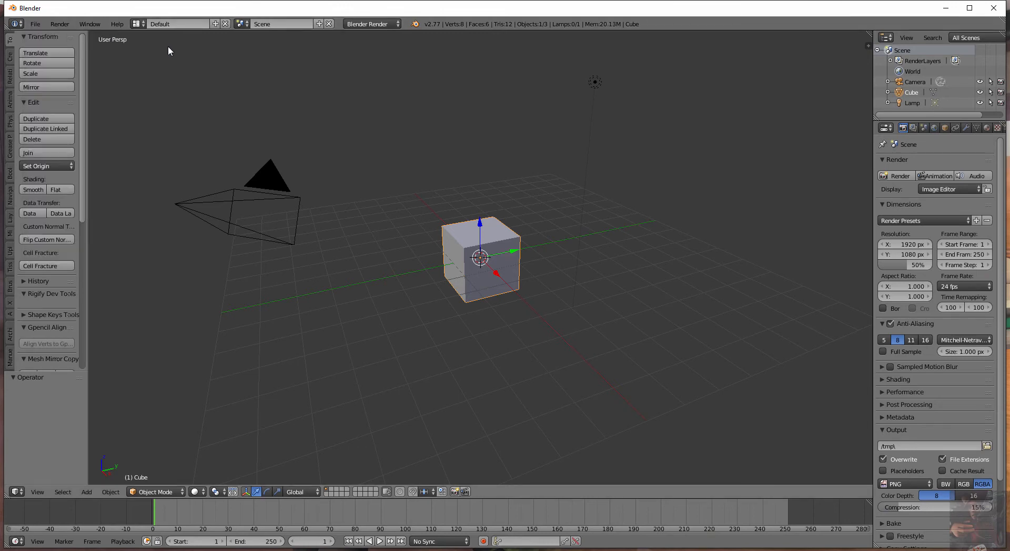
left_click(35, 24)
mouse_move(45, 57)
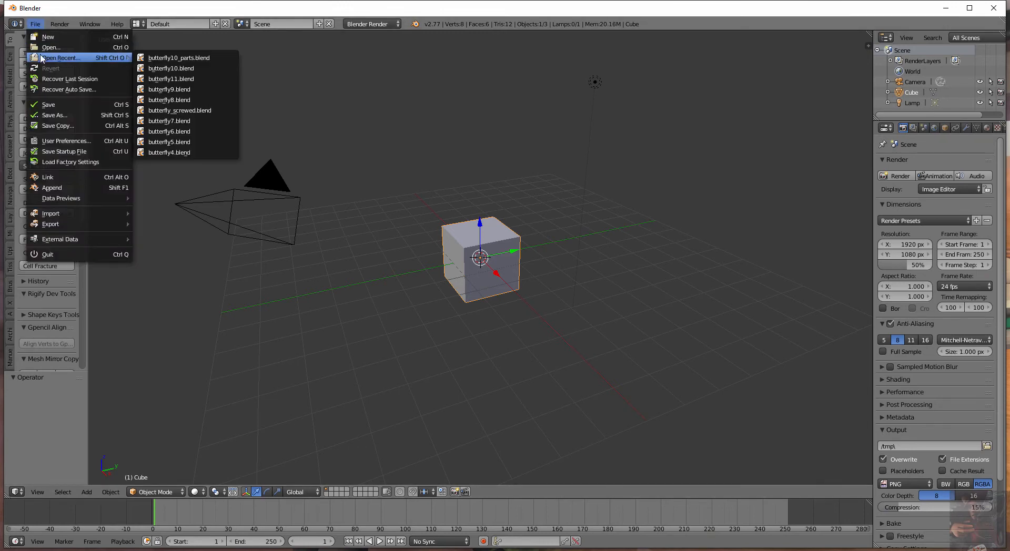
left_click(204, 69)
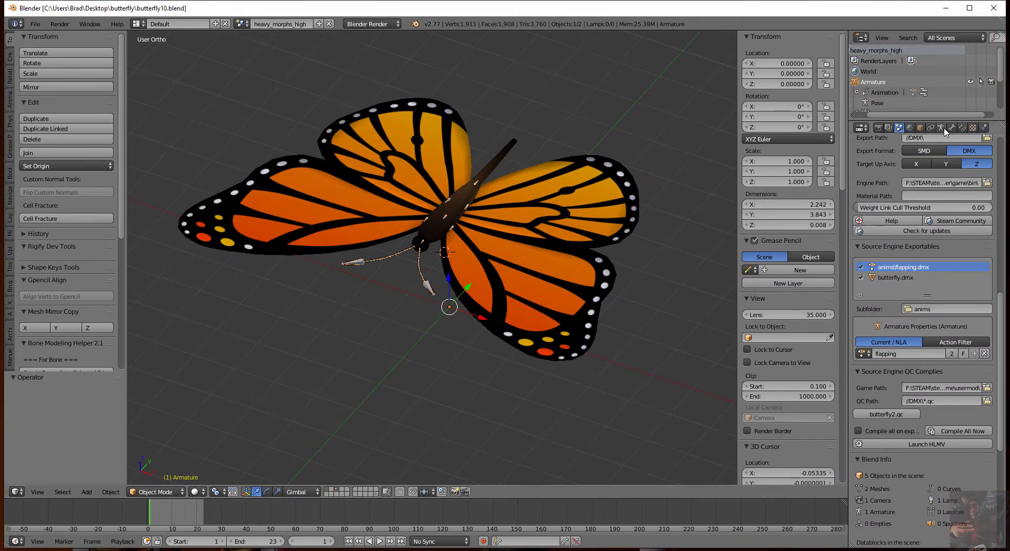
Compare the butterfly mesh's material name with the VMT file name in VTFEdit and save butterfly.vmt in the butterfly2 folder
right_click(521, 203)
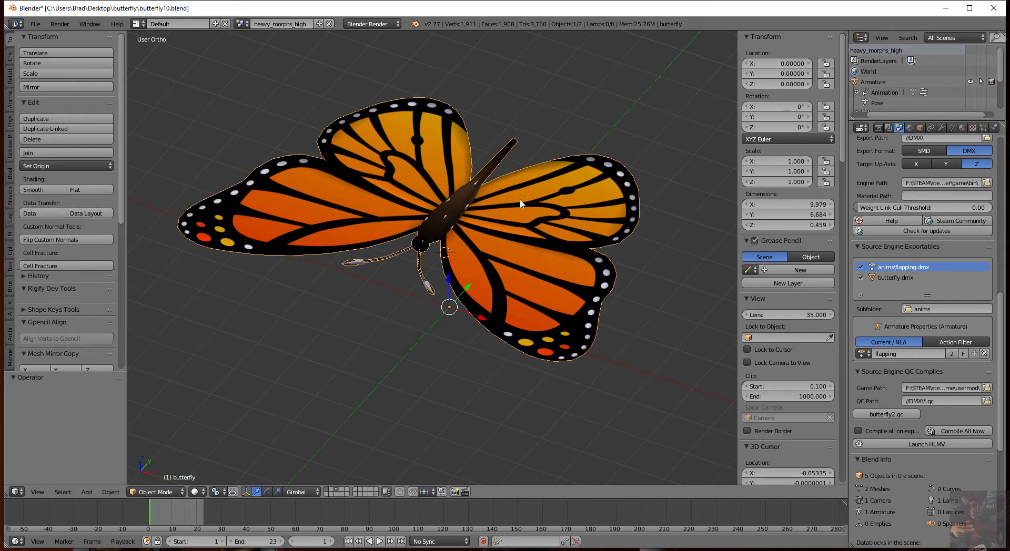
left_click(962, 128)
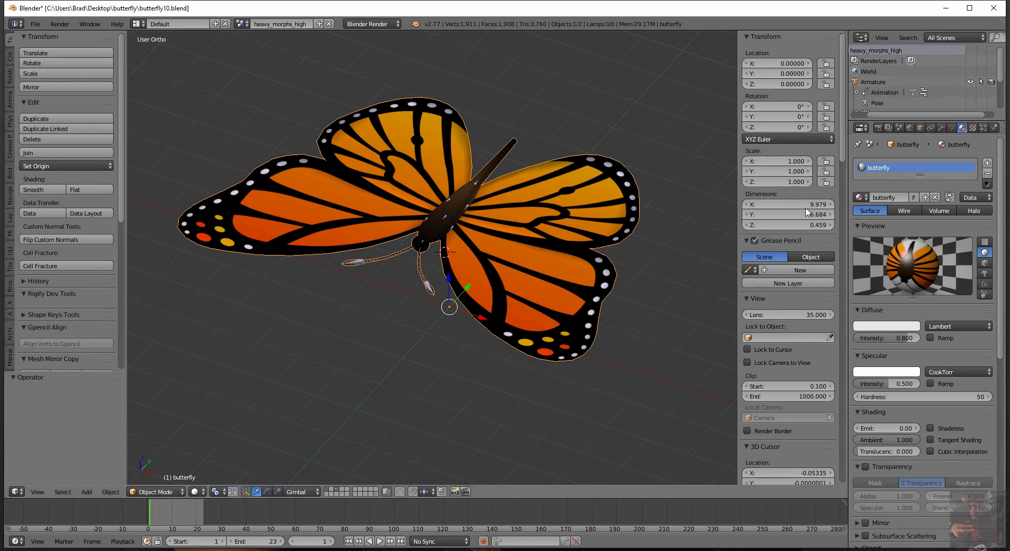
key("alt+Tab")
key("alt+Tab")
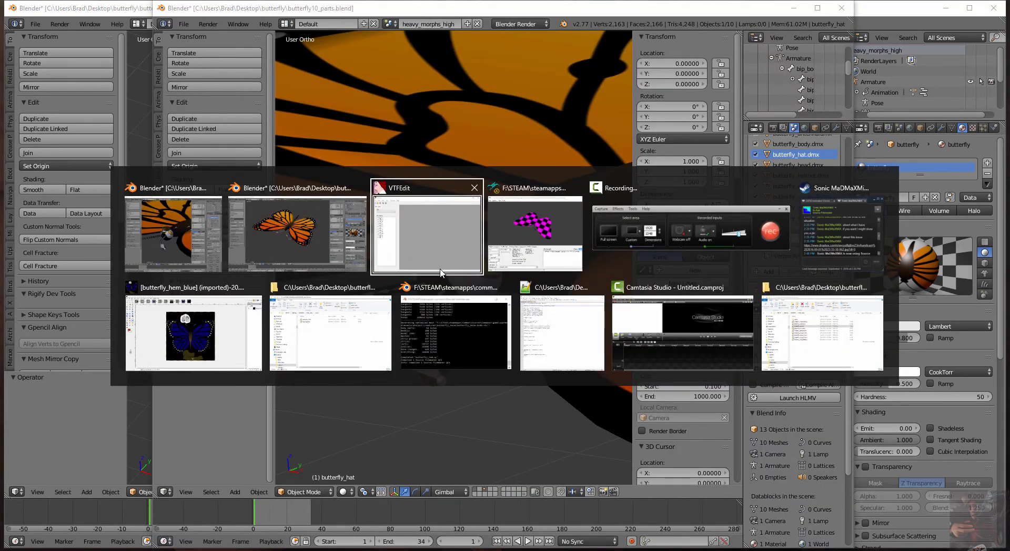
left_click(440, 270)
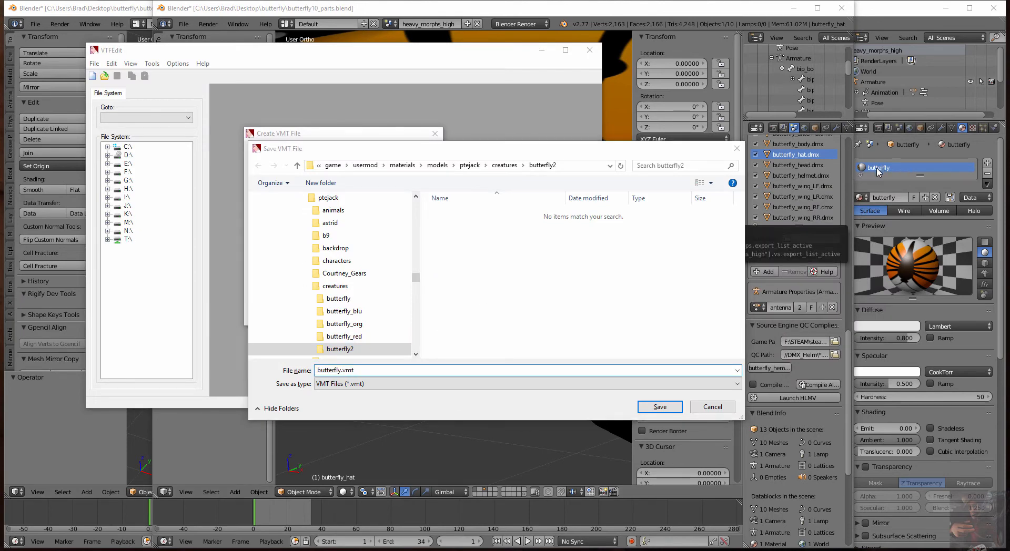
key("alt+Tab")
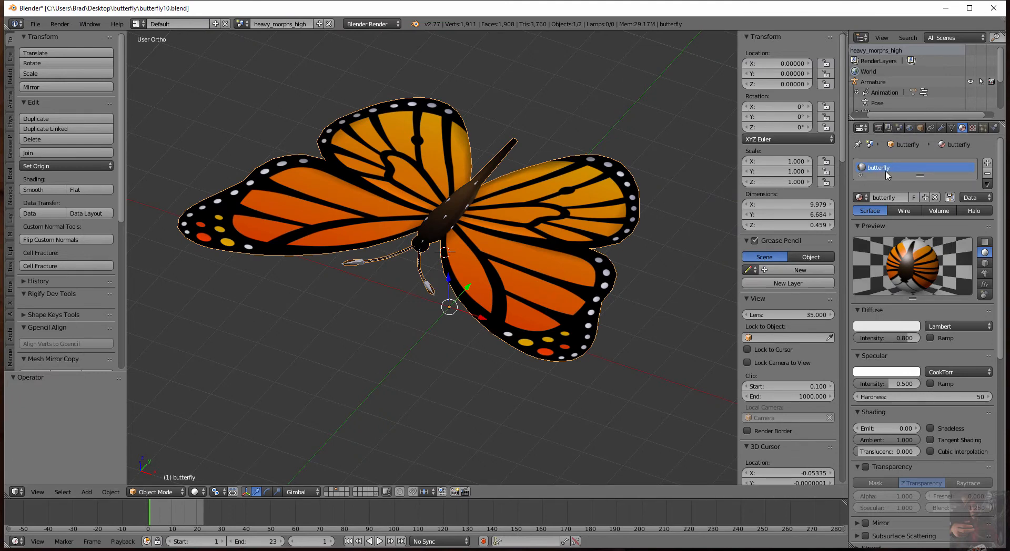
key("alt+Tab")
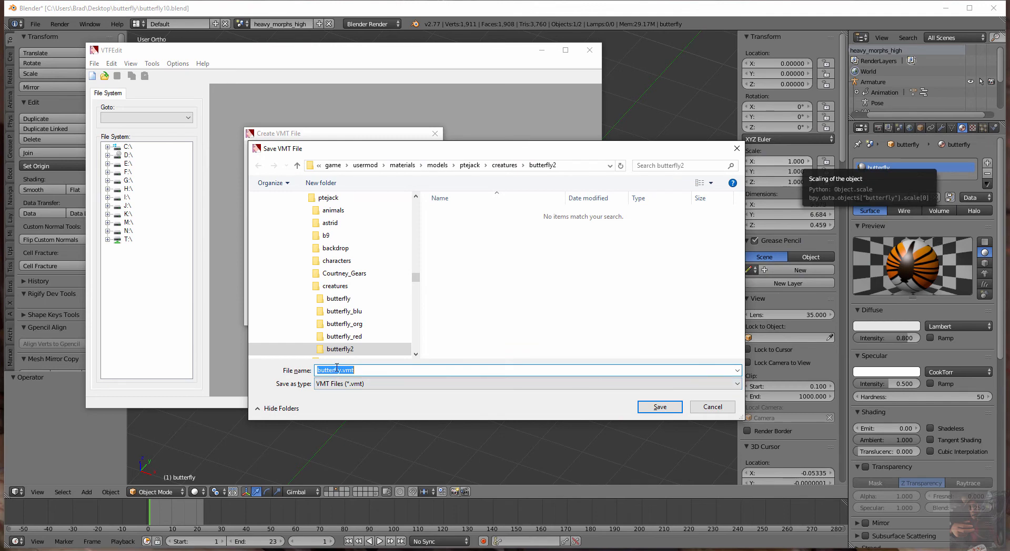
left_click(660, 407)
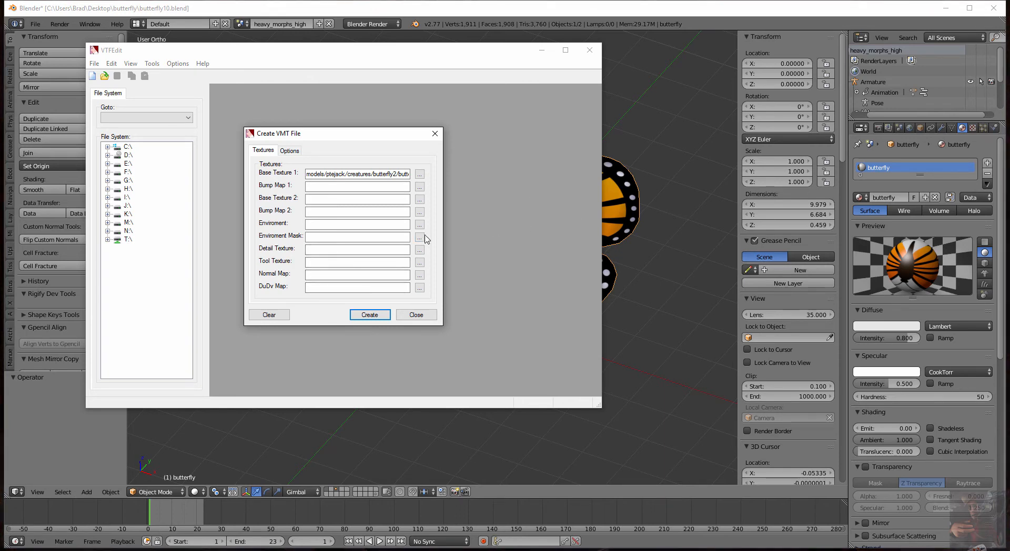
For the next VMT's Base Texture 1, select butterfly_hem.vtf in the creatures/butterfly_org folder
left_click(419, 174)
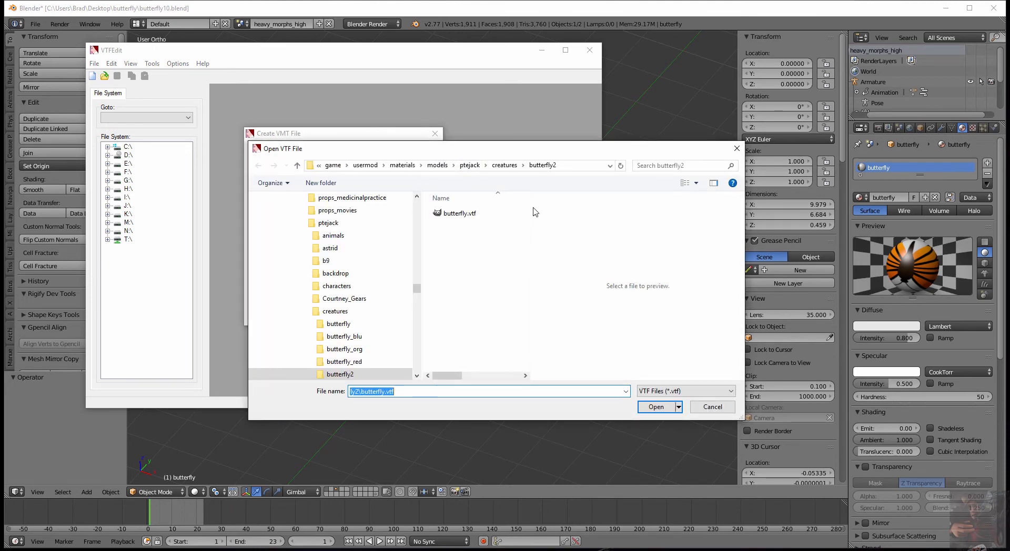
left_click(505, 166)
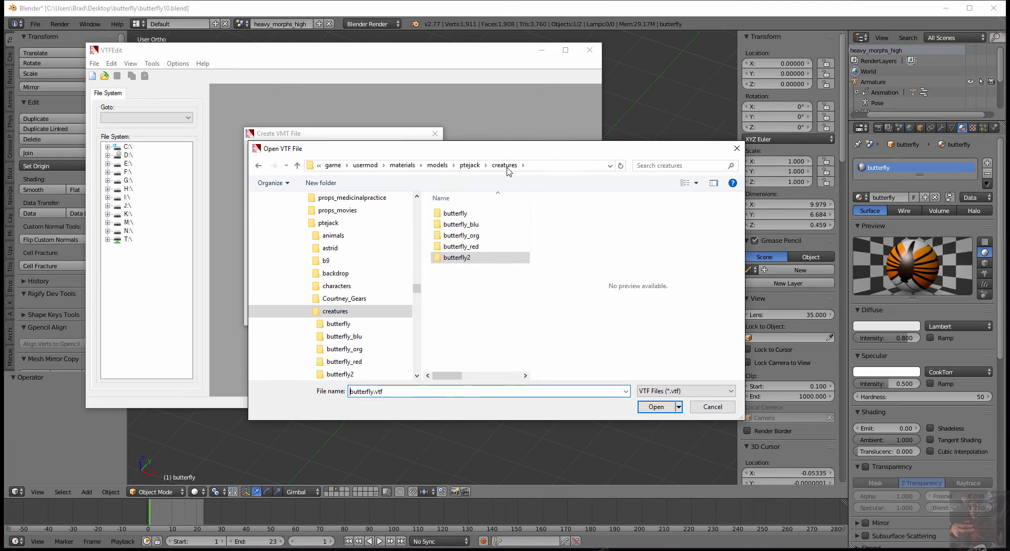
double_click(465, 236)
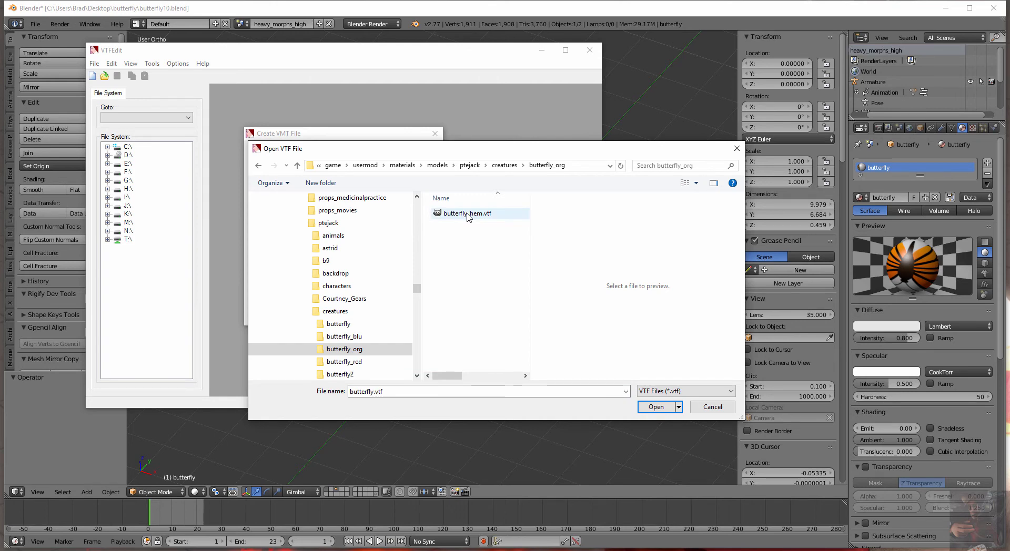
left_click(467, 214)
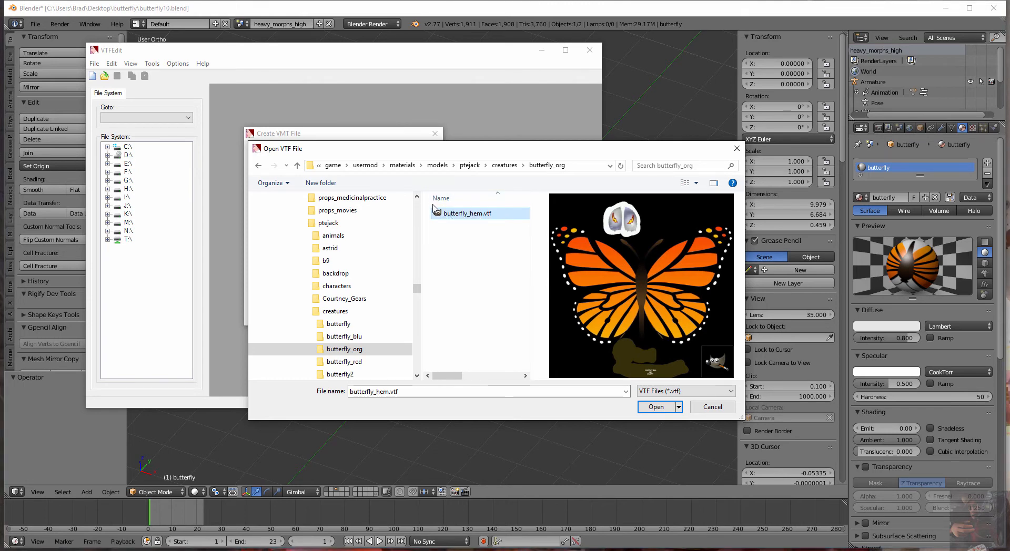
Switch to the Blender window with butterfly10_parts.blend, select a wing mesh and check the name of its material
key("alt+Tab")
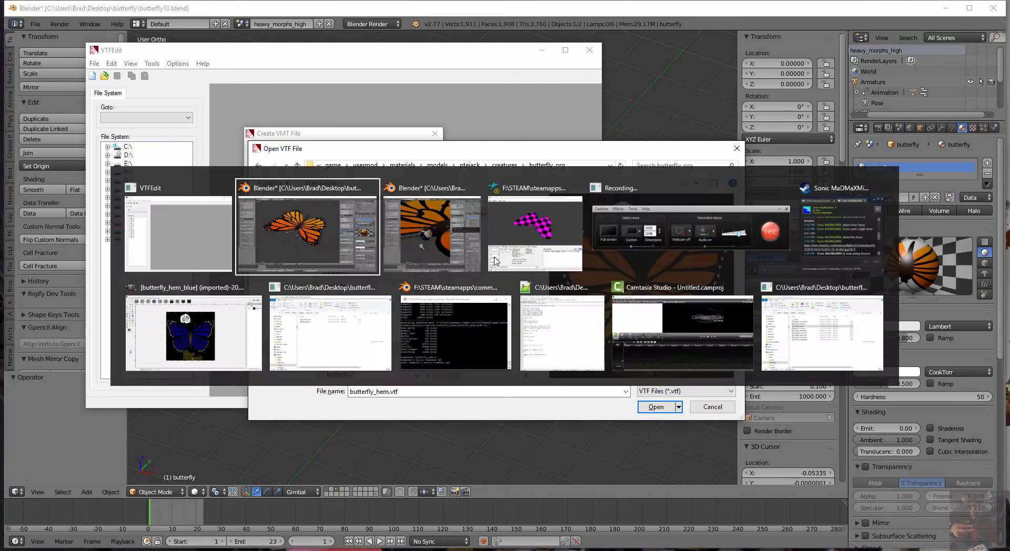
key("Tab")
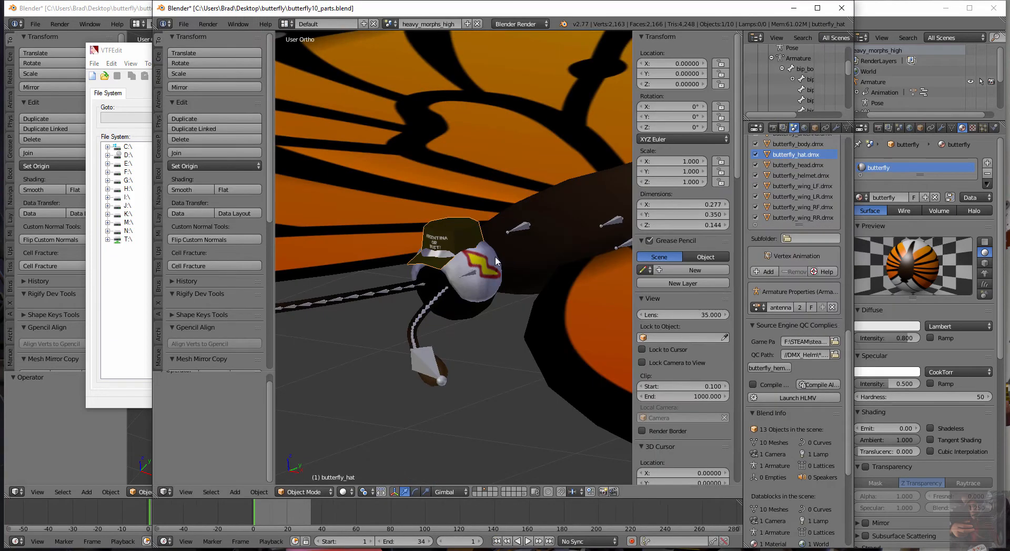
right_click(525, 156)
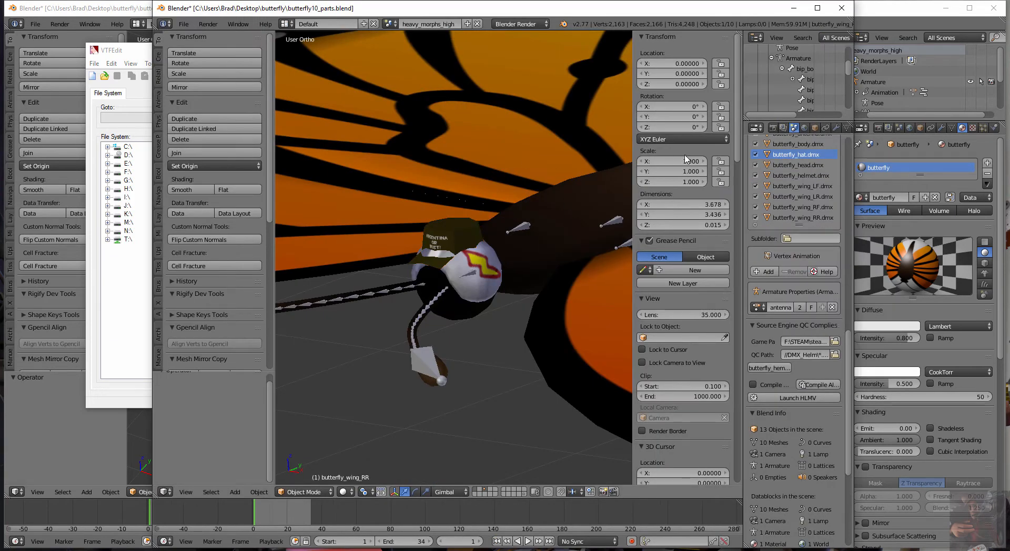
scroll(505, 153, "down", 7)
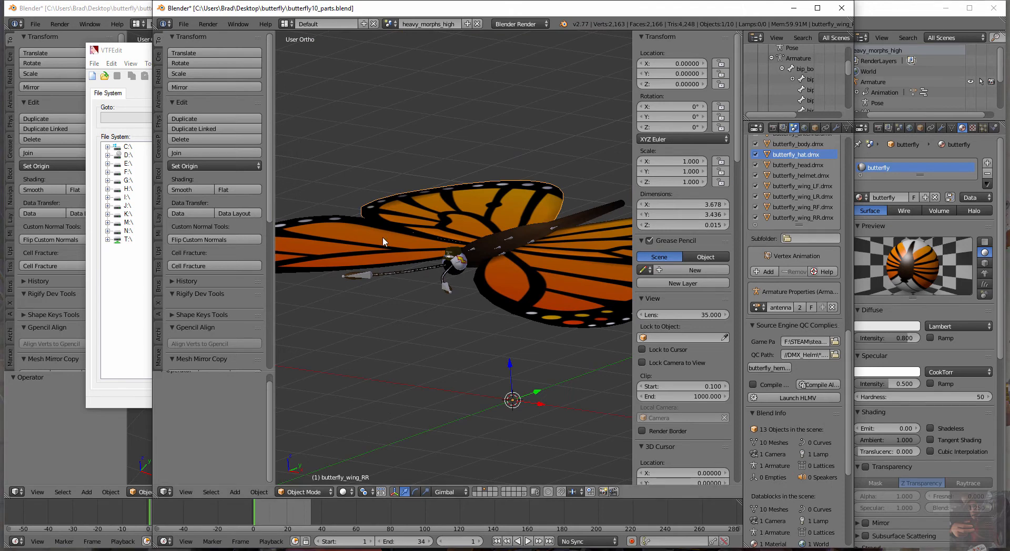
right_click(543, 263)
right_click(524, 225)
right_click(540, 258)
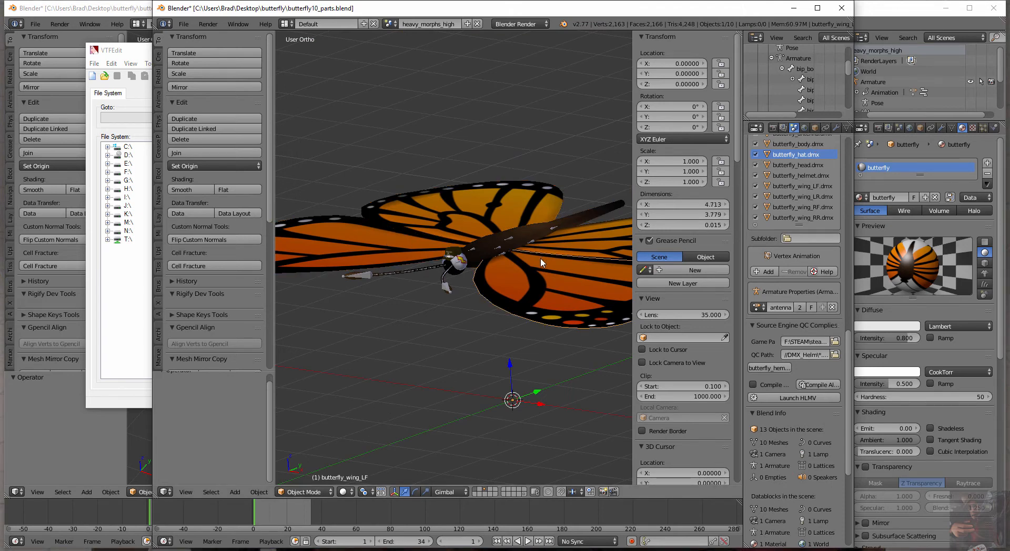
right_click(564, 241)
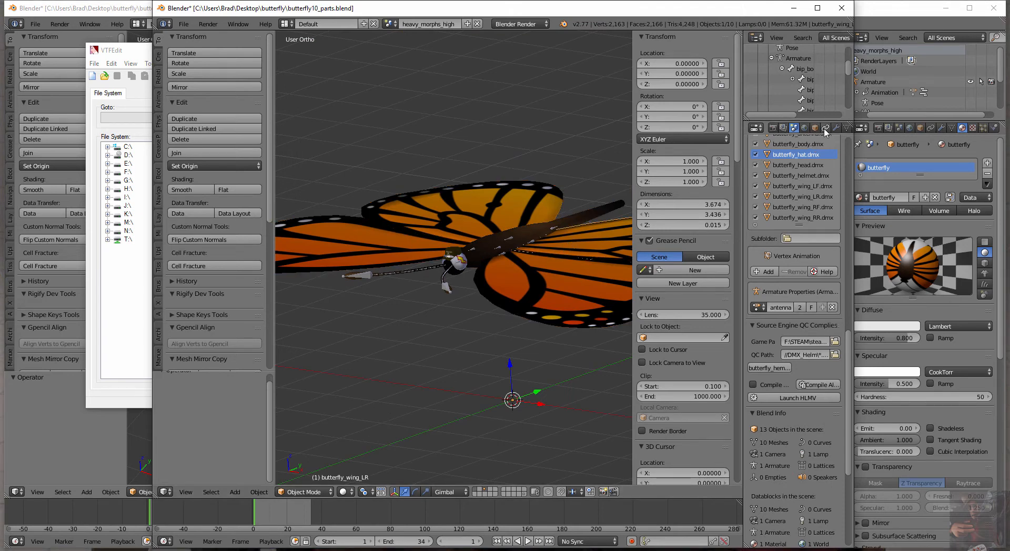
scroll(809, 132, "down", 3)
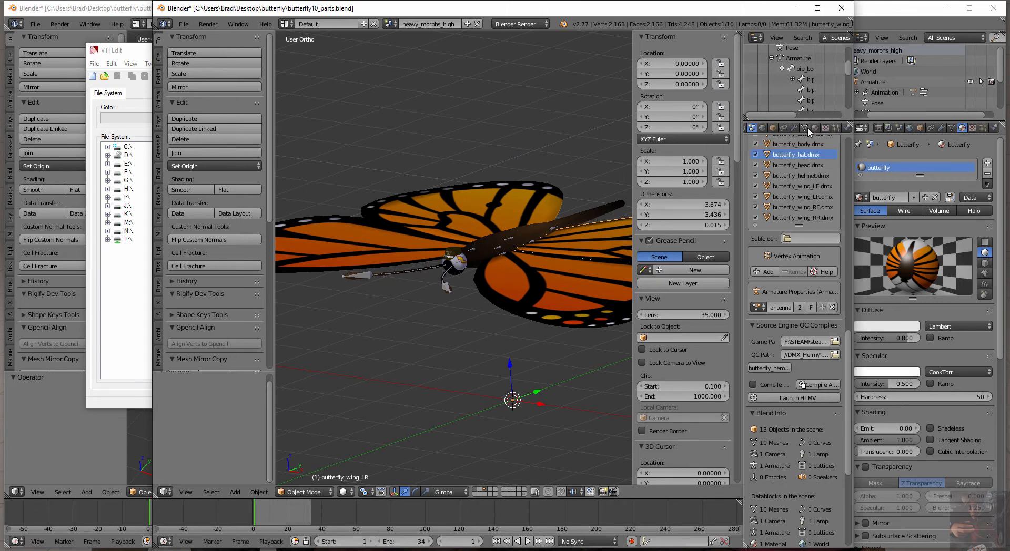
left_click(815, 128)
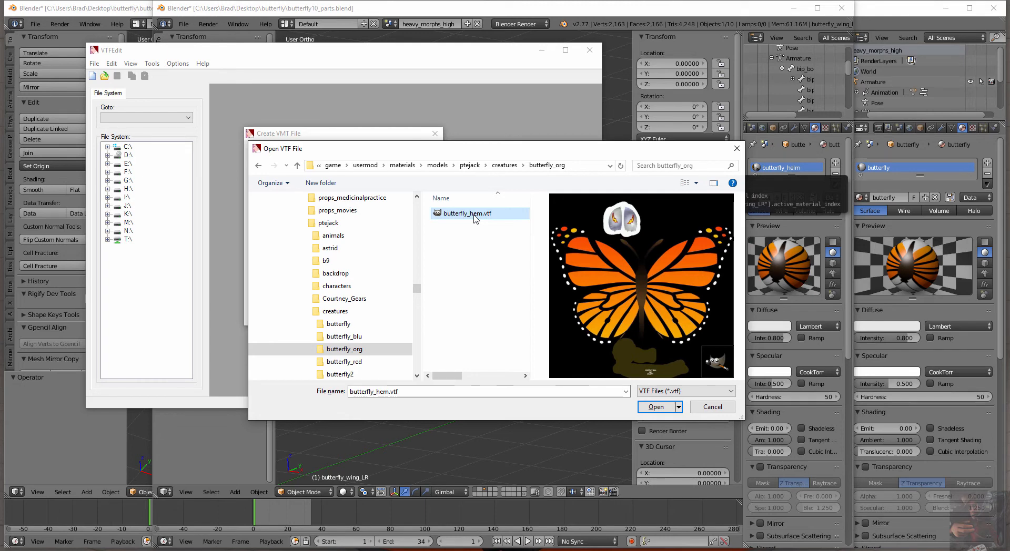
In VTFEdit, load butterfly_hem.vtf as Base Texture 1 and save the VMT as butterfly_helm.vmt in the butterfly_org folder
left_click(475, 219)
left_click(482, 237)
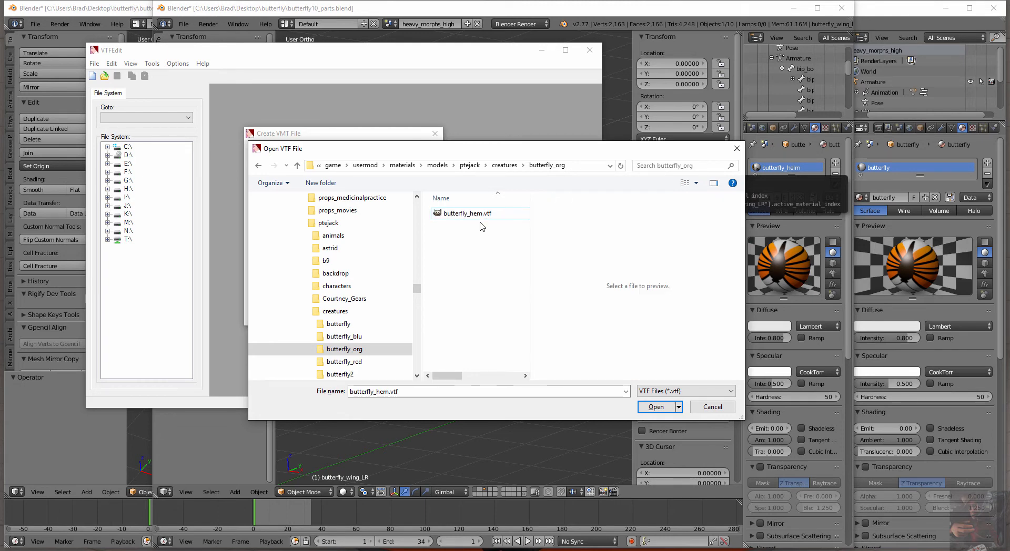
left_click(479, 214)
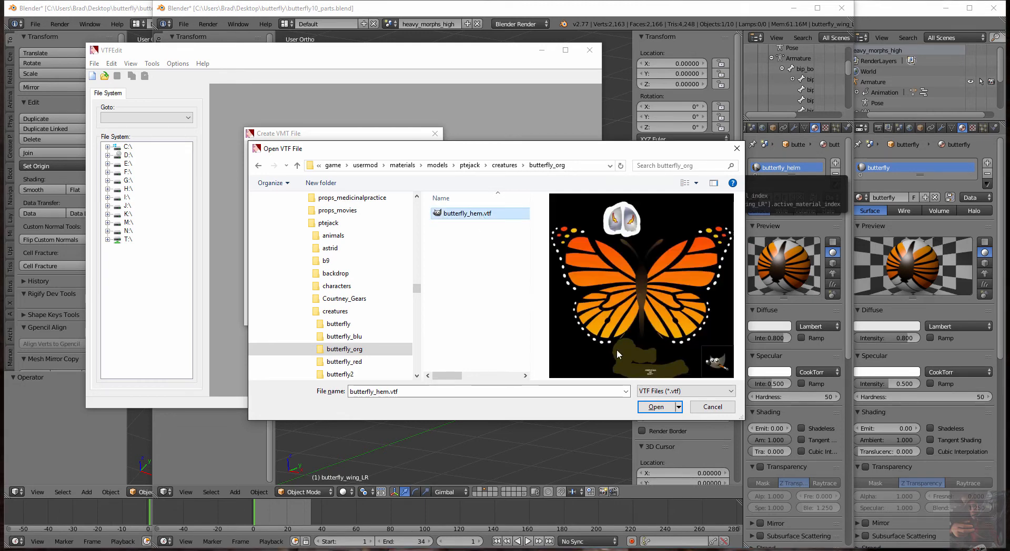
left_click(656, 407)
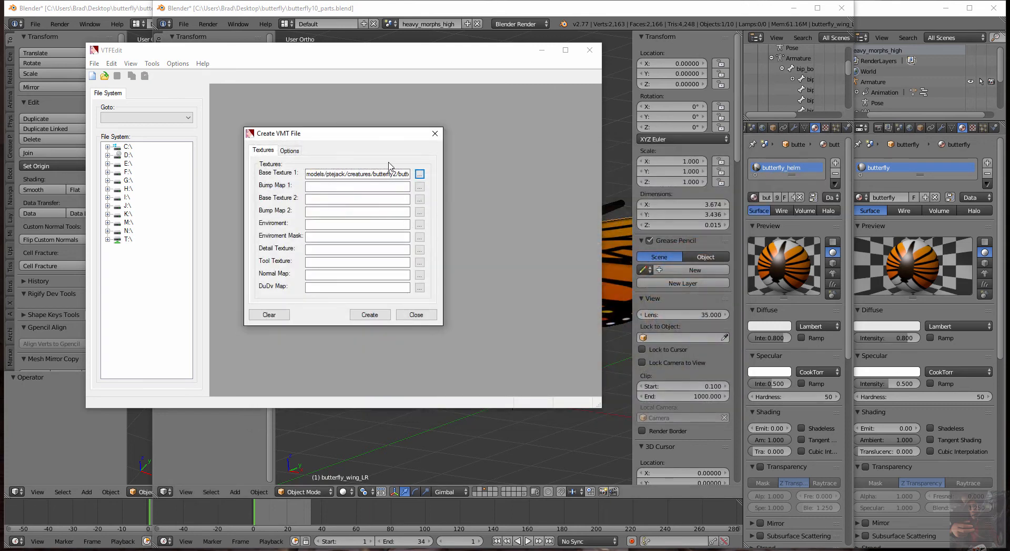
left_click(370, 317)
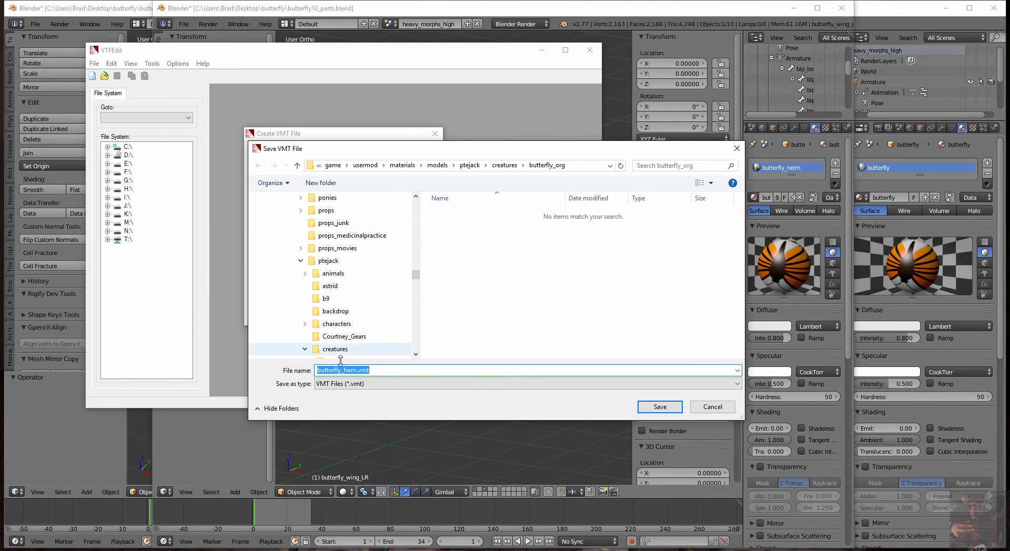
left_click(352, 370)
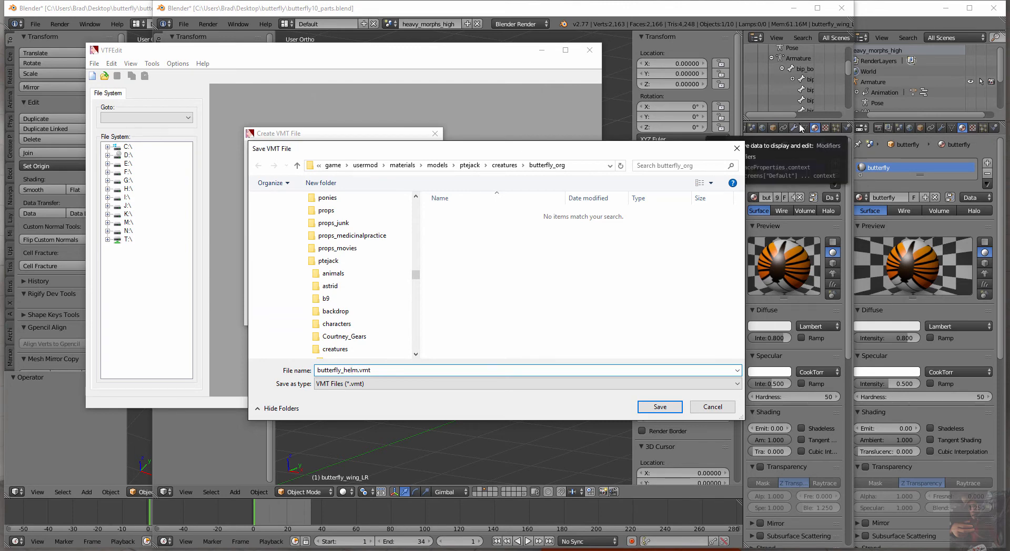
key("Return")
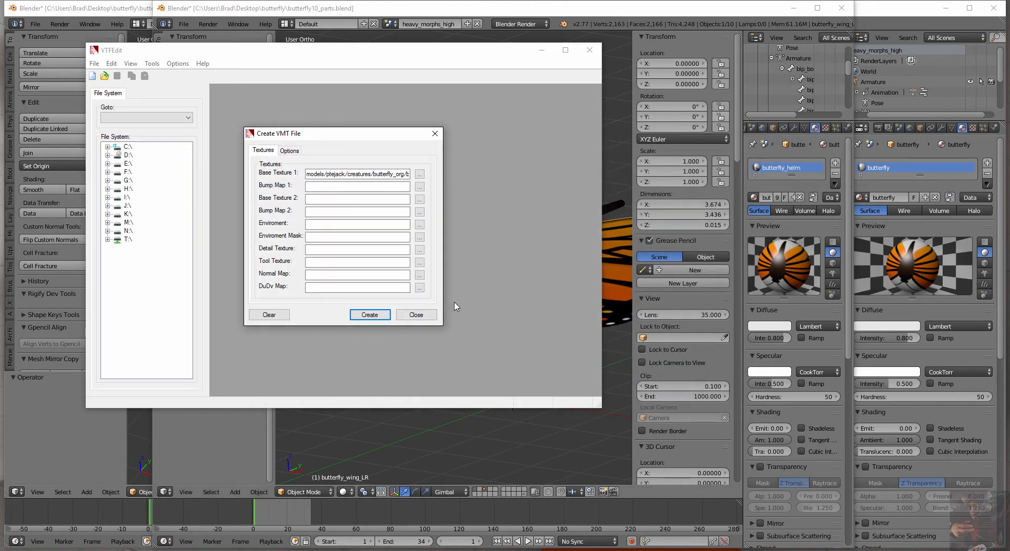
Switch to the HLMV model viewer and refresh butterfly_helm.mdl to check the wing textures
key("alt+Tab")
key("alt+Tab")
key("alt+Tab")
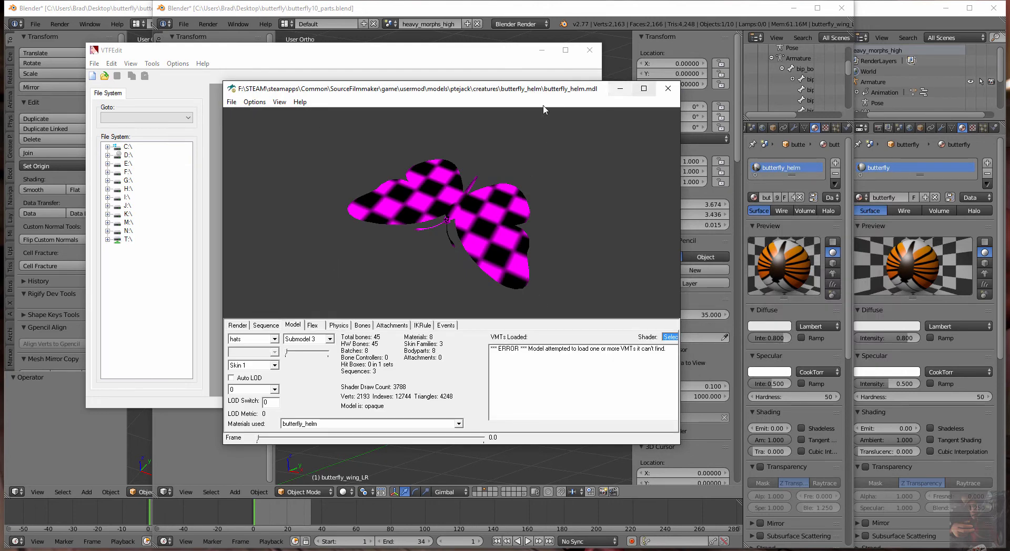
left_click(231, 102)
left_click(216, 138)
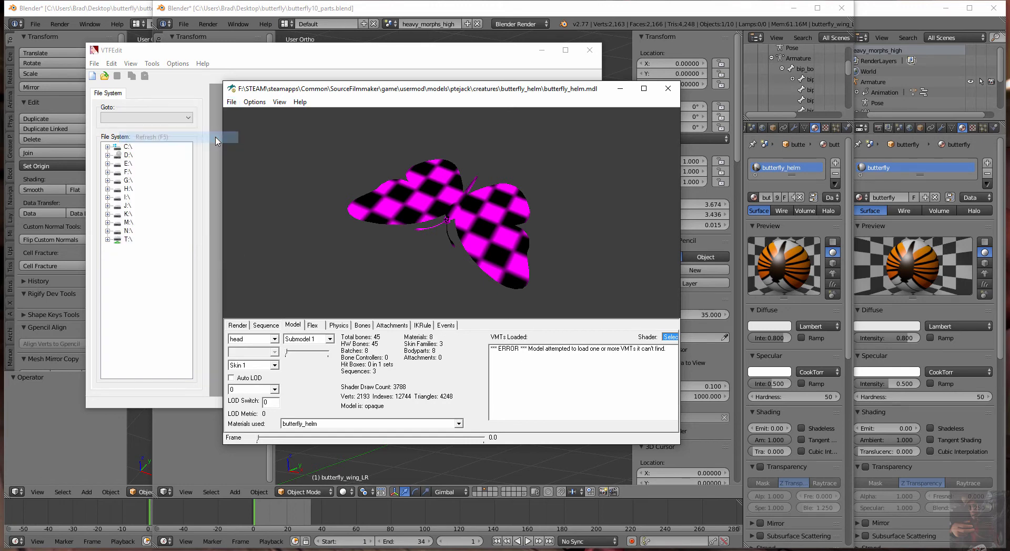
mouse_move(461, 223)
left_mouse_down()
mouse_move(450, 203)
mouse_move(455, 217)
left_mouse_up()
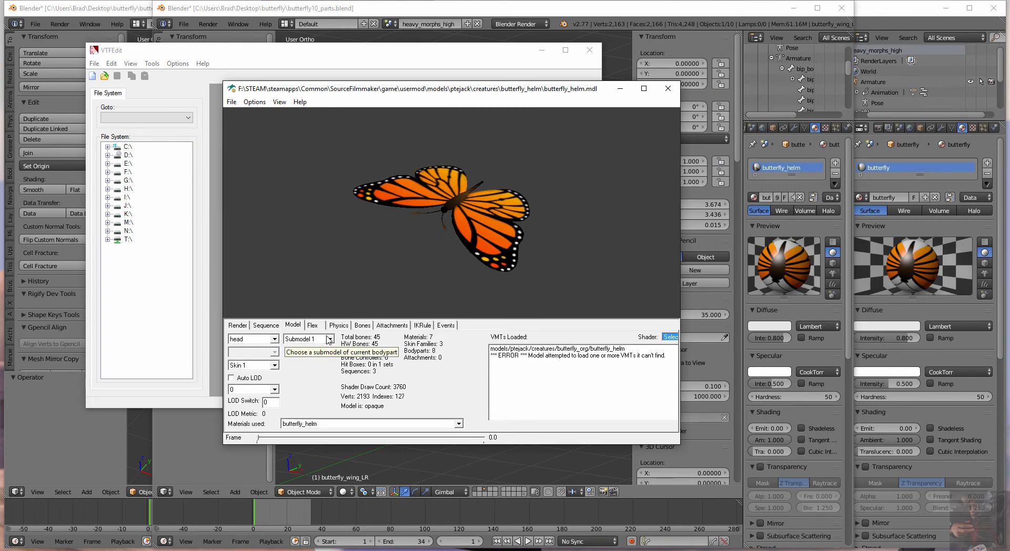
Choose the hats body part, display Submodel 2 and examine the helmet on the butterfly's head
left_click(274, 339)
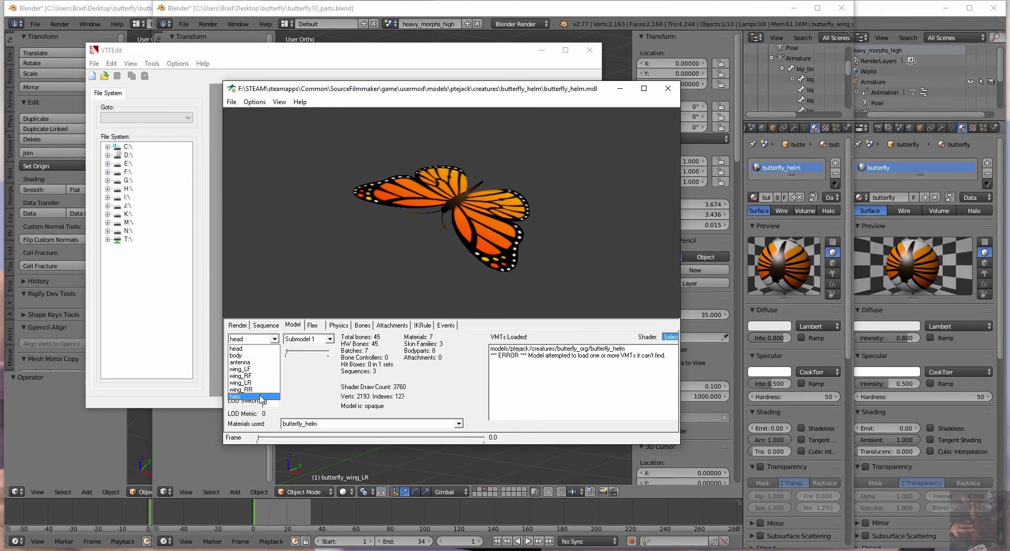
left_click(262, 400)
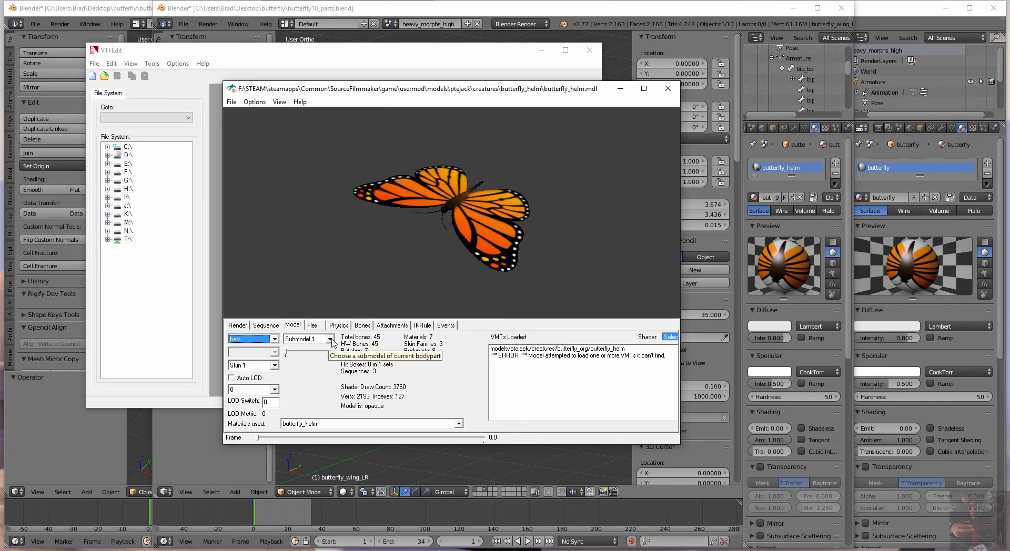
right_click_drag(459, 271, 460, 236)
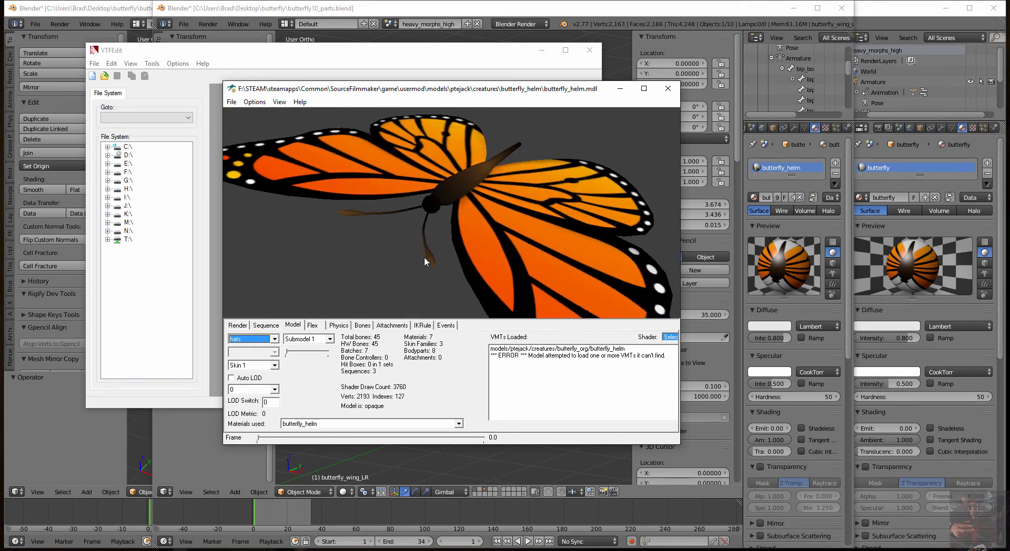
left_click(329, 339)
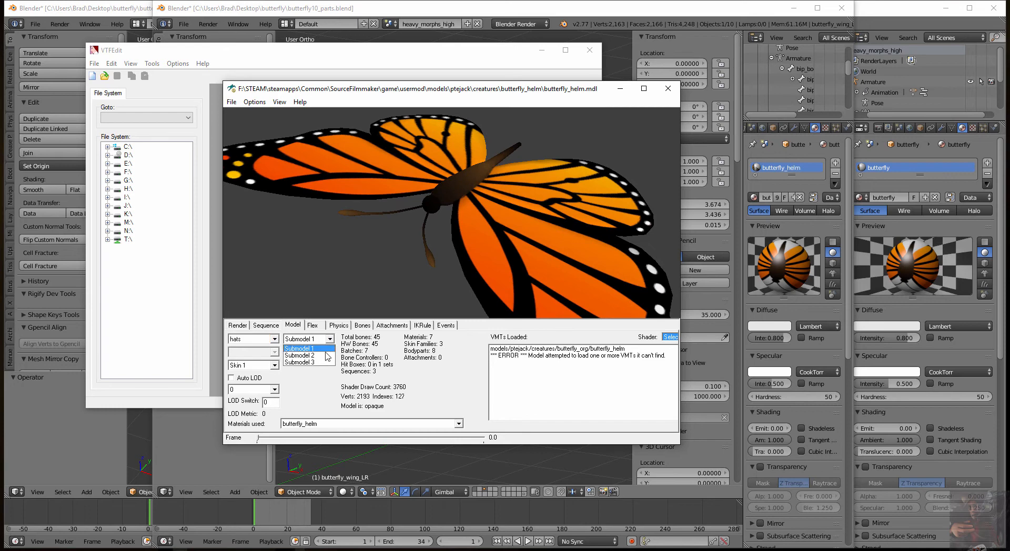
left_click(306, 355)
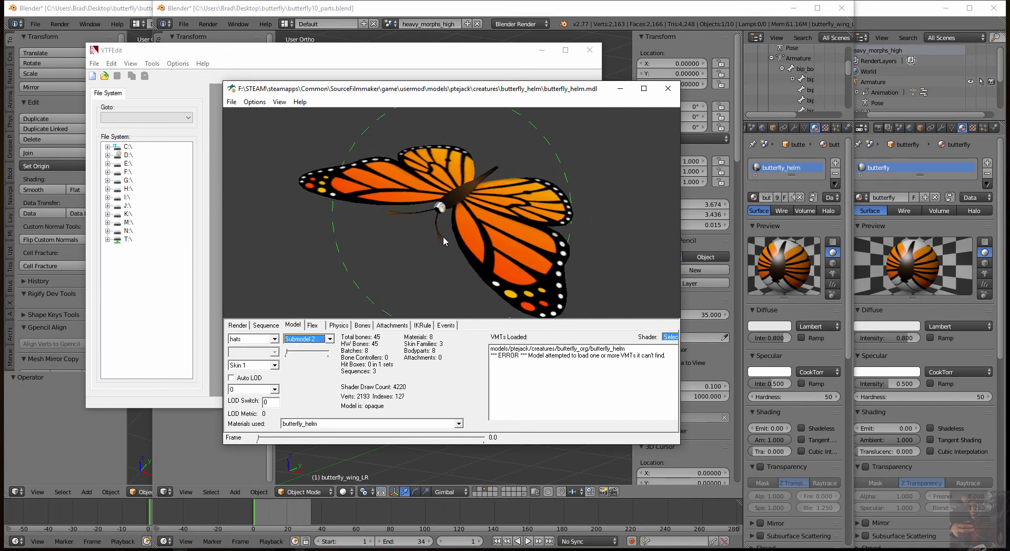
right_click_drag(443, 236, 446, 234)
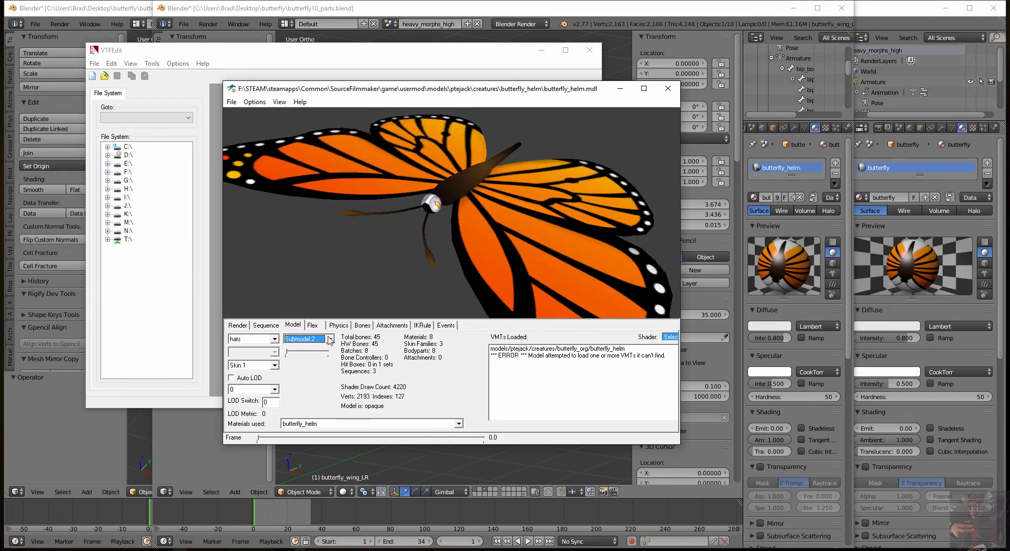
Display Submodel 3 of the hats body part, examine the hat up close and switch the model to Skin 2
left_click(330, 339)
left_click(309, 362)
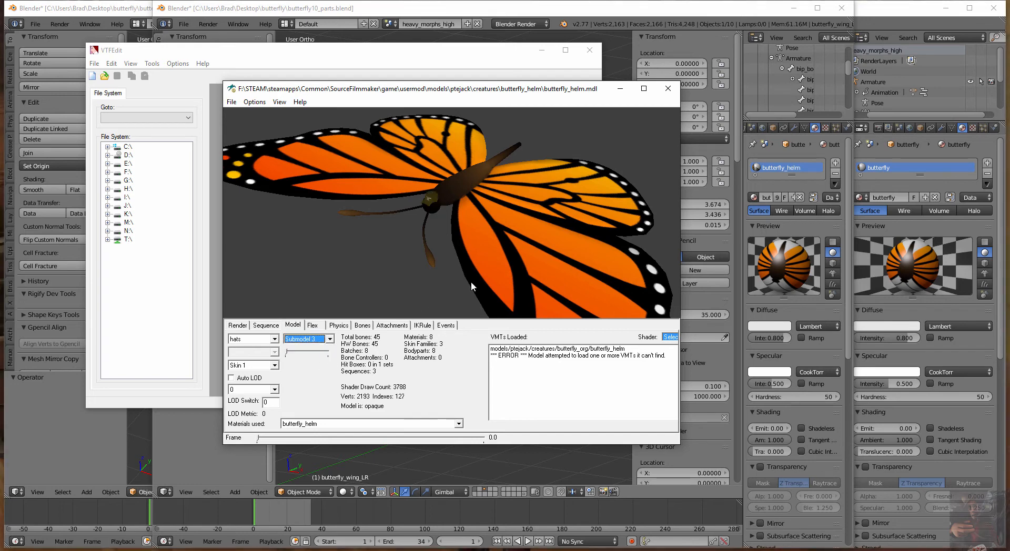
right_click_drag(472, 263, 469, 260)
left_click_drag(415, 236, 473, 254)
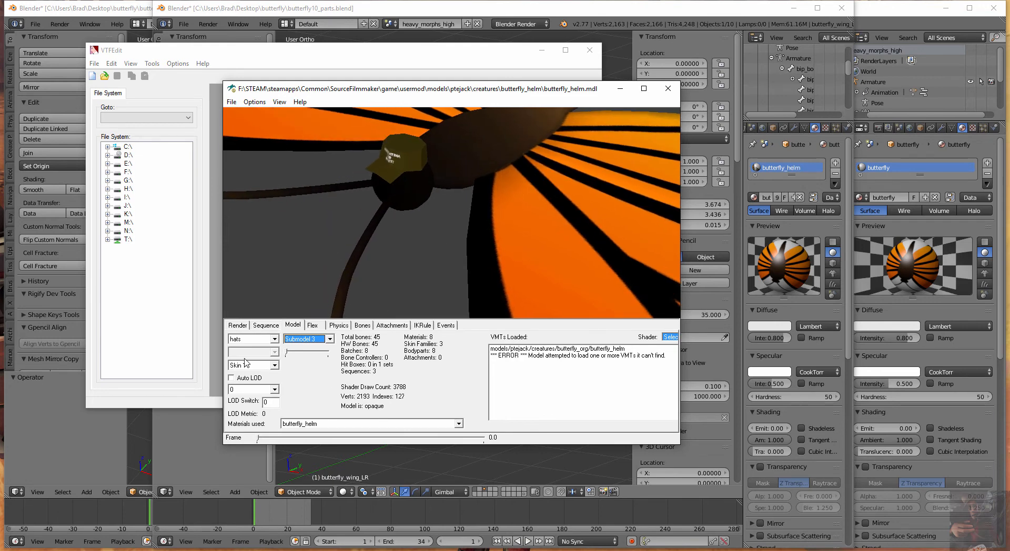
right_click_drag(422, 185, 421, 196)
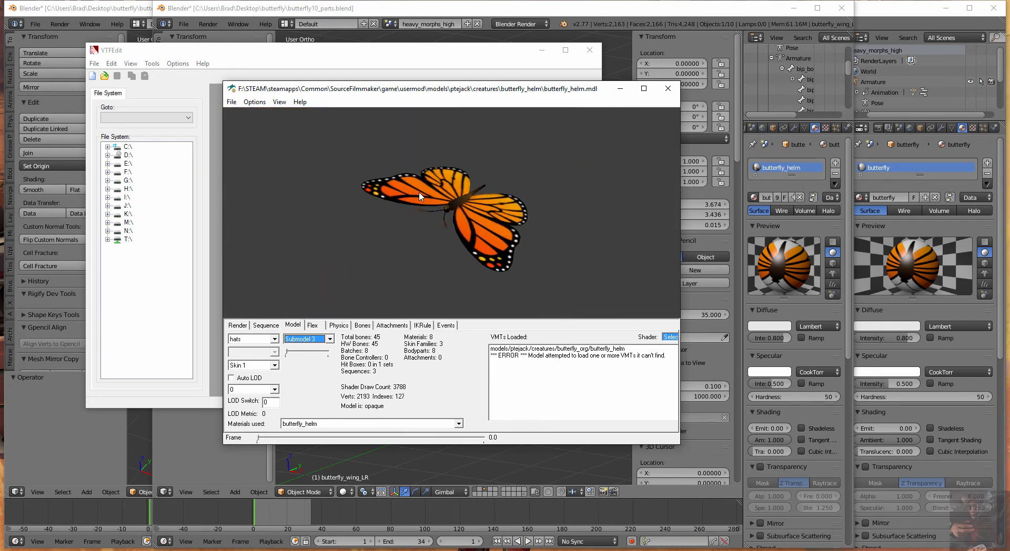
left_click(275, 366)
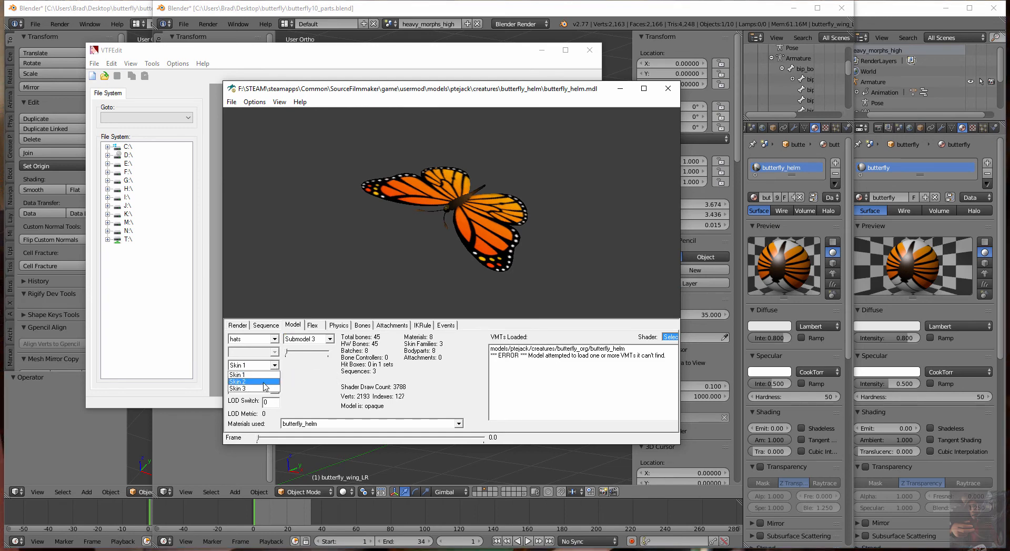
left_click(265, 382)
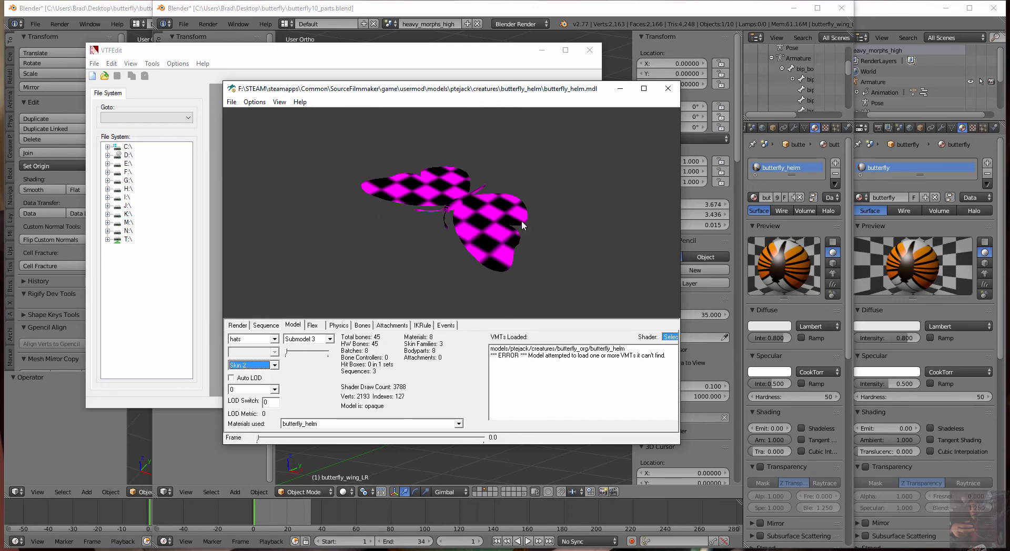
Return to VTFEdit and select butterfly_hem_red.vtf in the creatures/butterfly_red folder for Base Texture 1
key("alt+Tab")
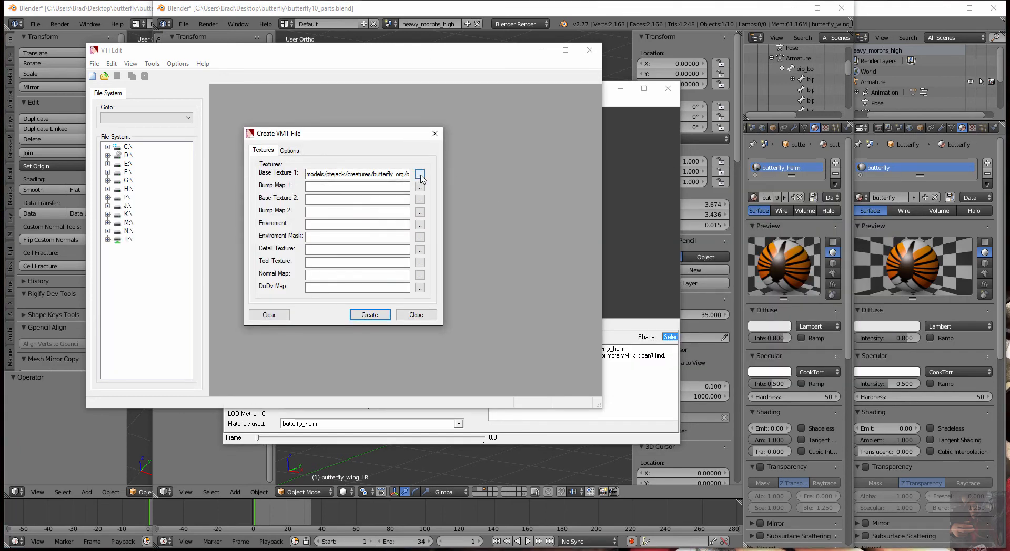
left_click(419, 174)
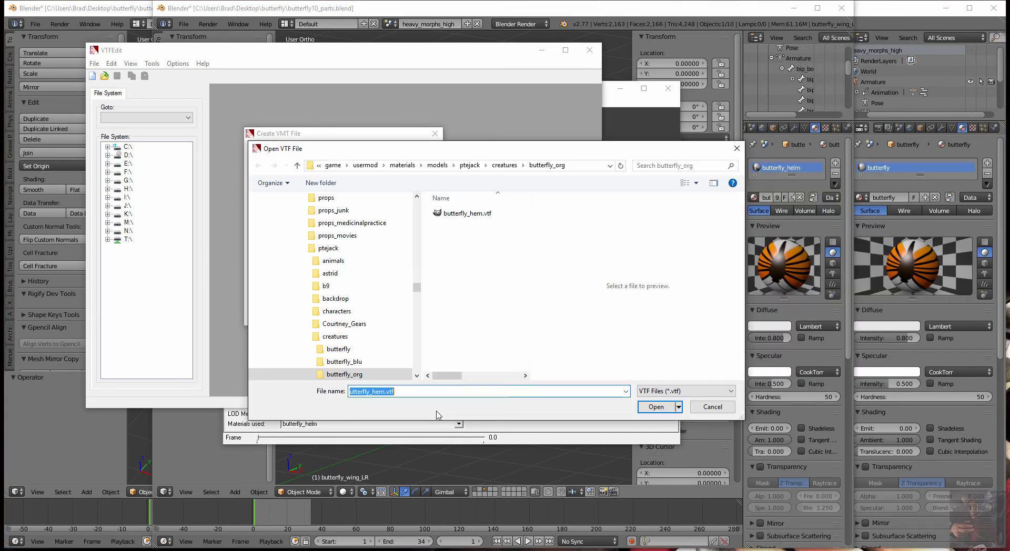
left_click(504, 165)
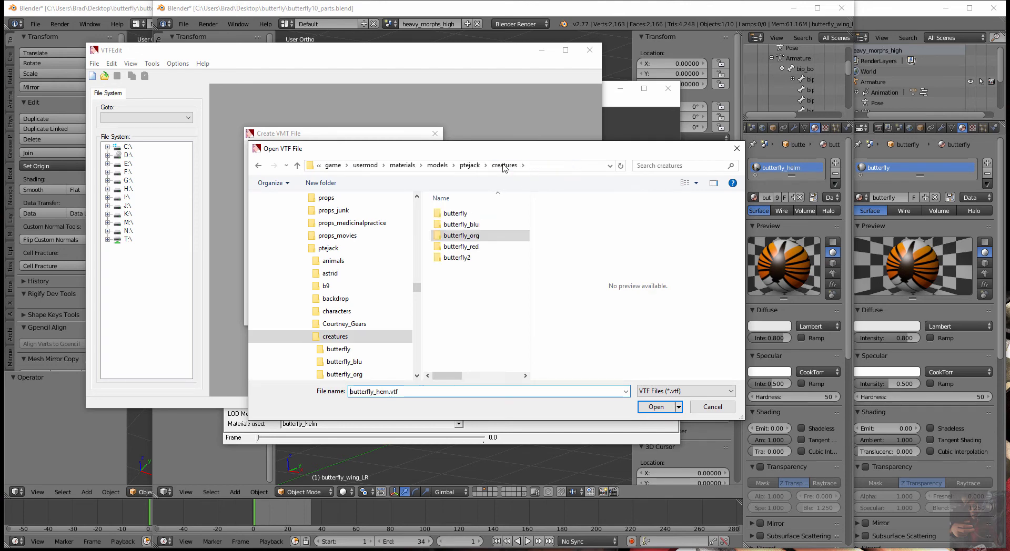
left_click(469, 247)
double_click(469, 247)
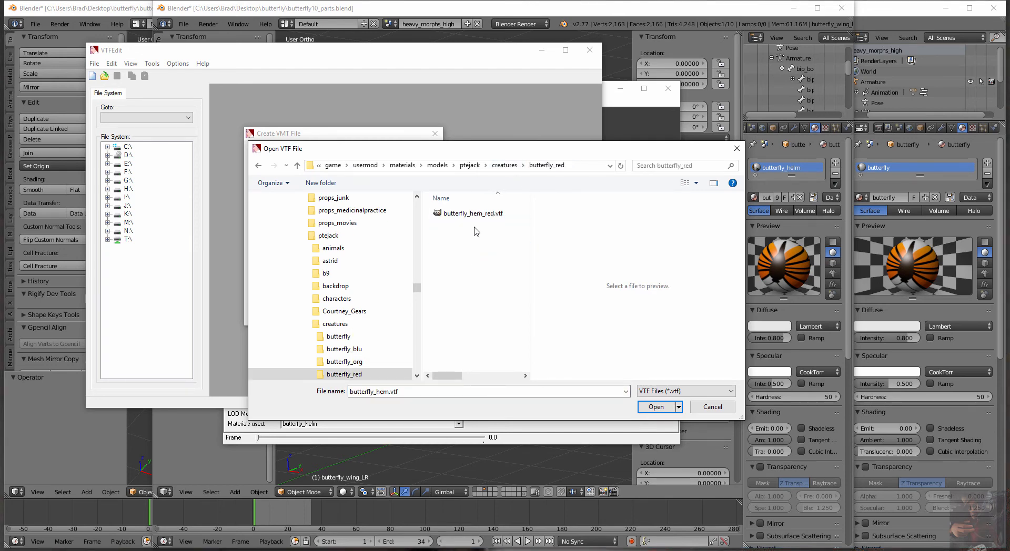
left_click(475, 213)
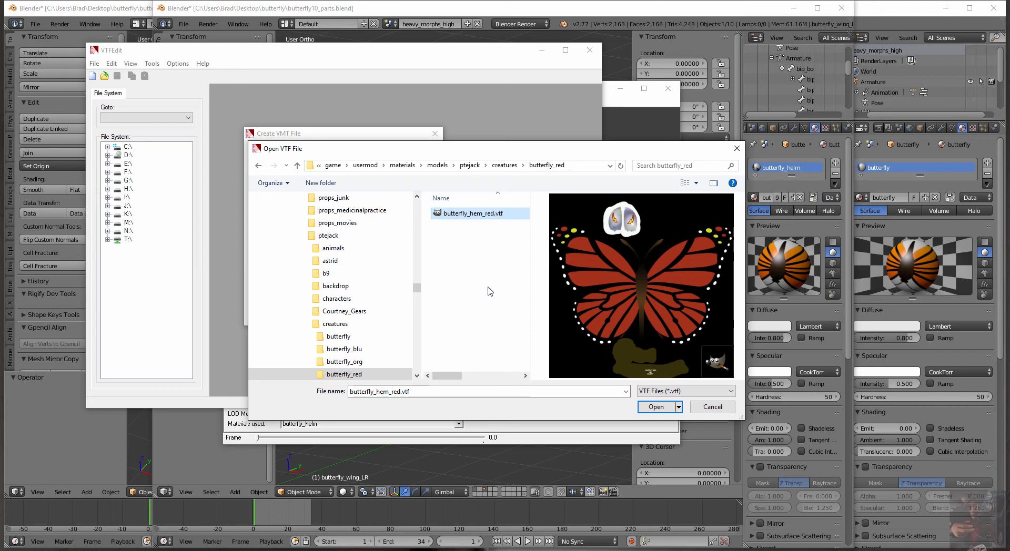
Switch to Notepad++ and check the red skin's texture name in the texture group of butterfly_hem.qc
key("alt+Tab")
key("alt+Tab")
key("alt+Tab")
key("alt+Tab")
key("alt+Tab")
key("alt+Tab")
key("alt+Tab")
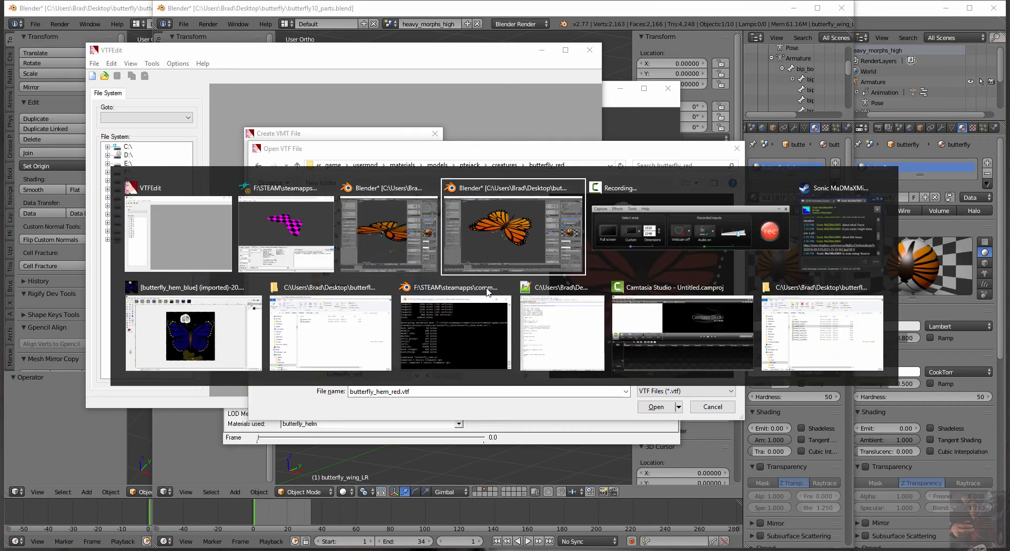
key("alt+Tab")
key("alt+Tab")
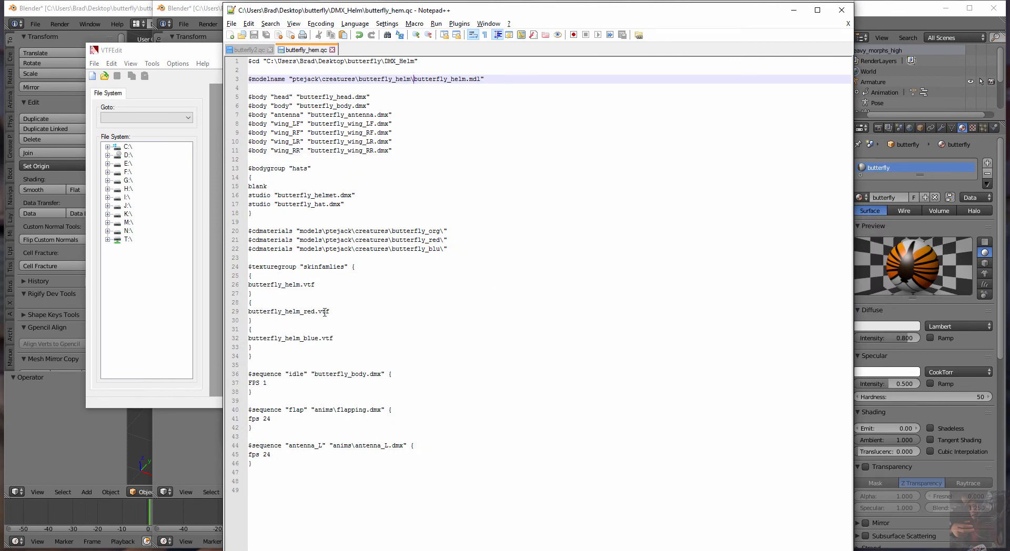
Change the first texture entry in the texture group of butterfly_hem.qc to butterfly_helm.vmt
left_click(319, 285)
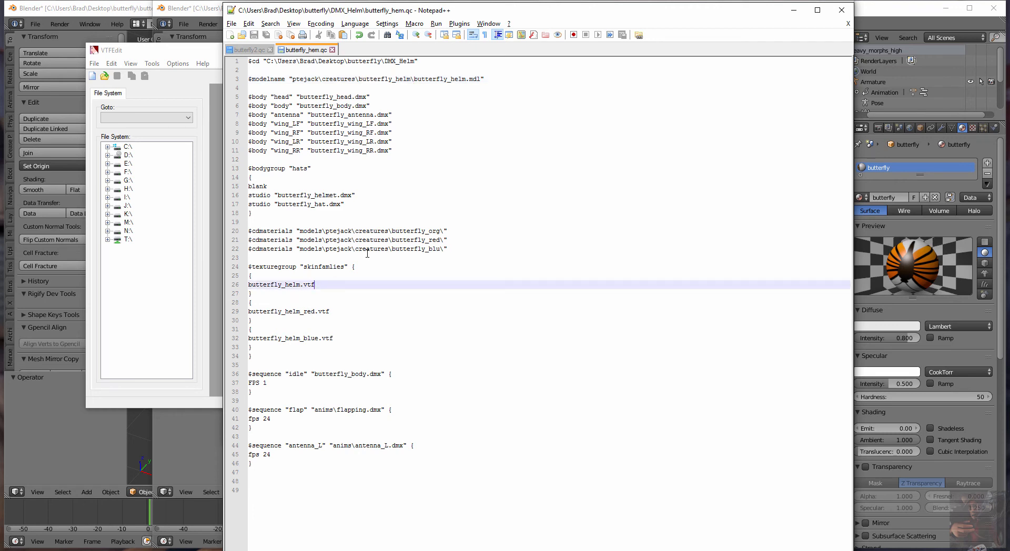
key("BackSpace")
key("BackSpace")
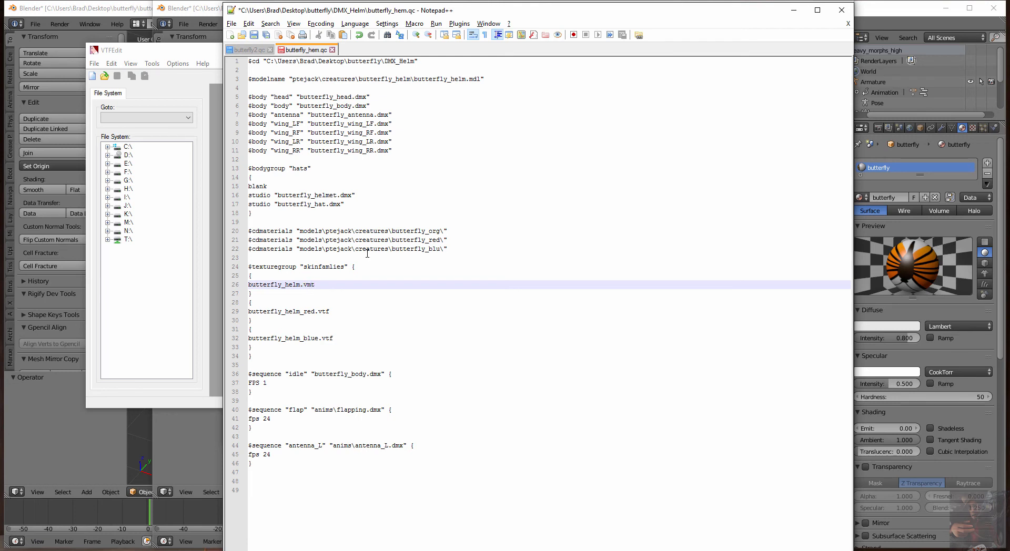
Change the red skin's texture entry in the texture group to butterfly_helm_red.vmt
key("Down")
key("Down")
key("Down")
key("Right")
key("shift+Right")
key("shift+Right")
key("shift+Right")
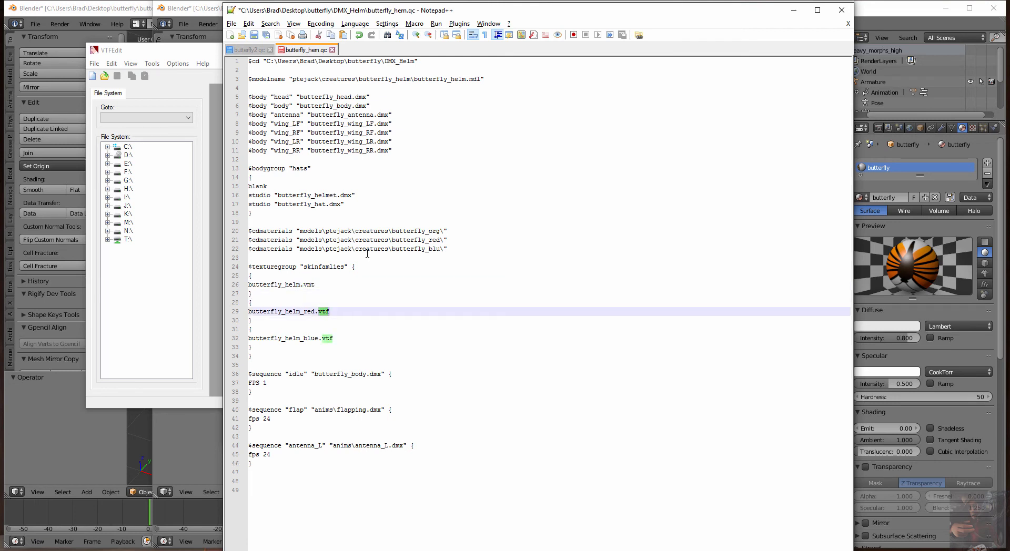
type("vm")
Change the blue skin's texture entry in the texture group to butterfly_helm_blue.vmt
key("Down")
key("Down")
key("Down")
key("Left")
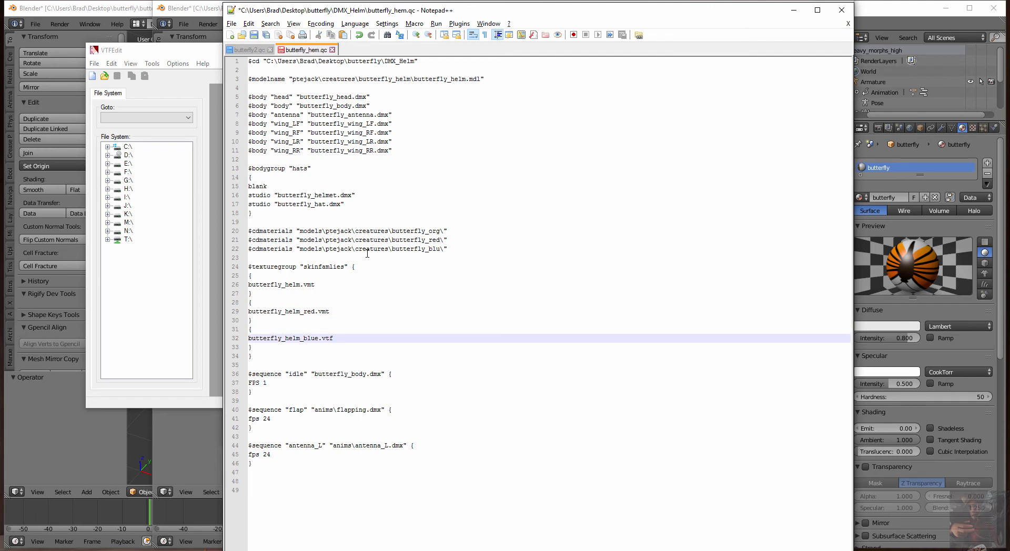
key("shift+Right")
key("shift+Right")
key("shift+Right")
type("vmt")
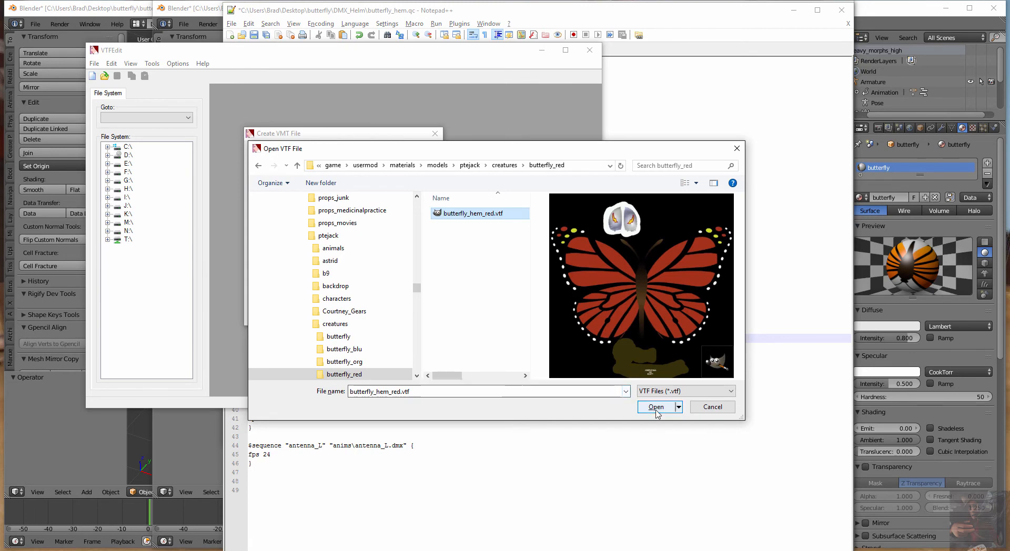
In VTFEdit, load butterfly_hem_red.vtf as Base Texture 1 and save its VMT file as butterfly_helm_red.vmt in the butterfly_red folder
left_click(656, 411)
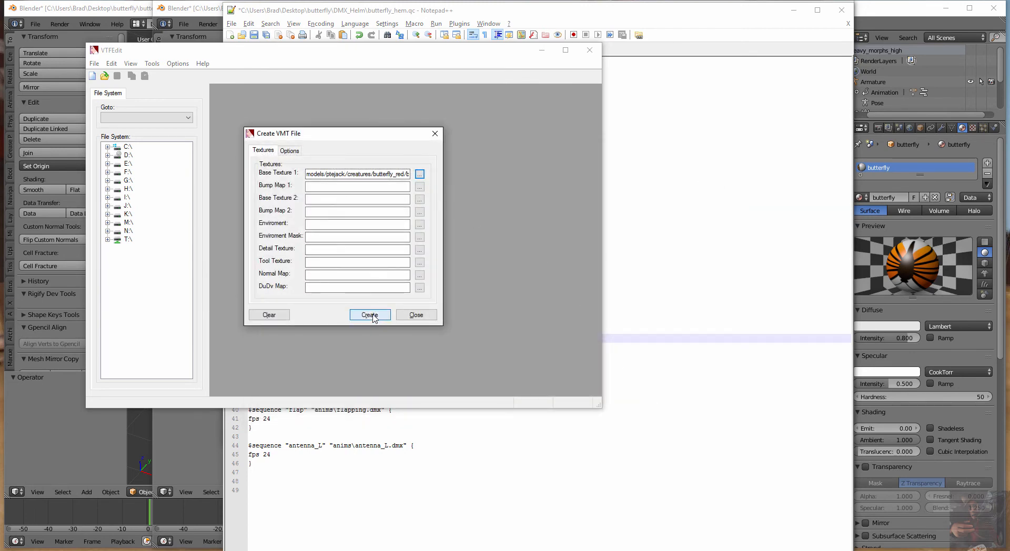
left_click(373, 316)
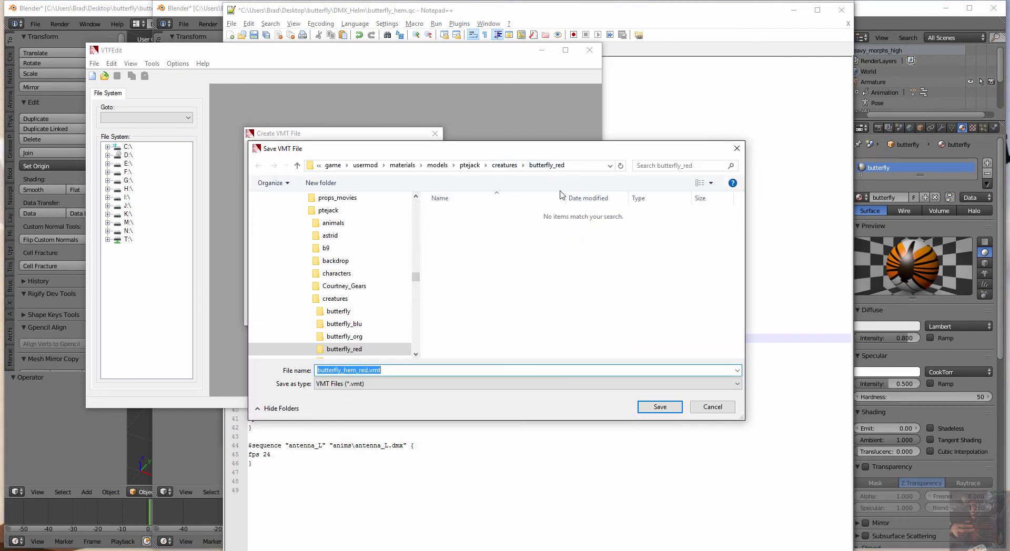
left_click(353, 370)
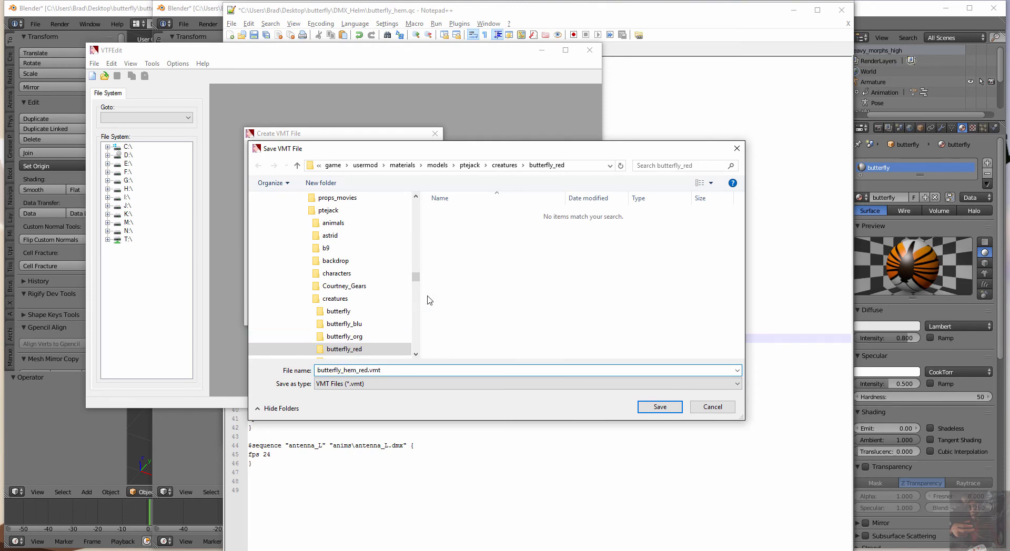
type("l")
key("alt+Tab")
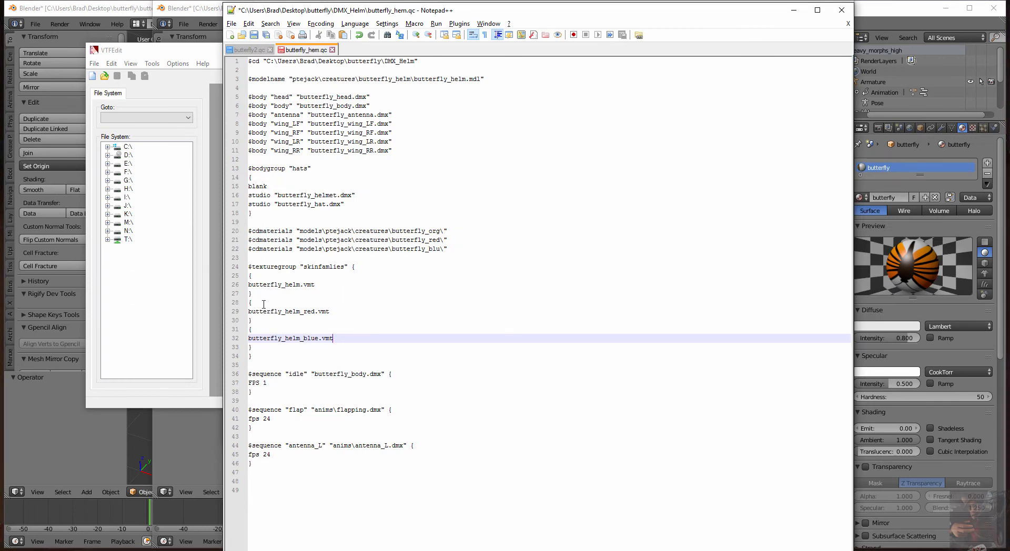
key("alt+Tab")
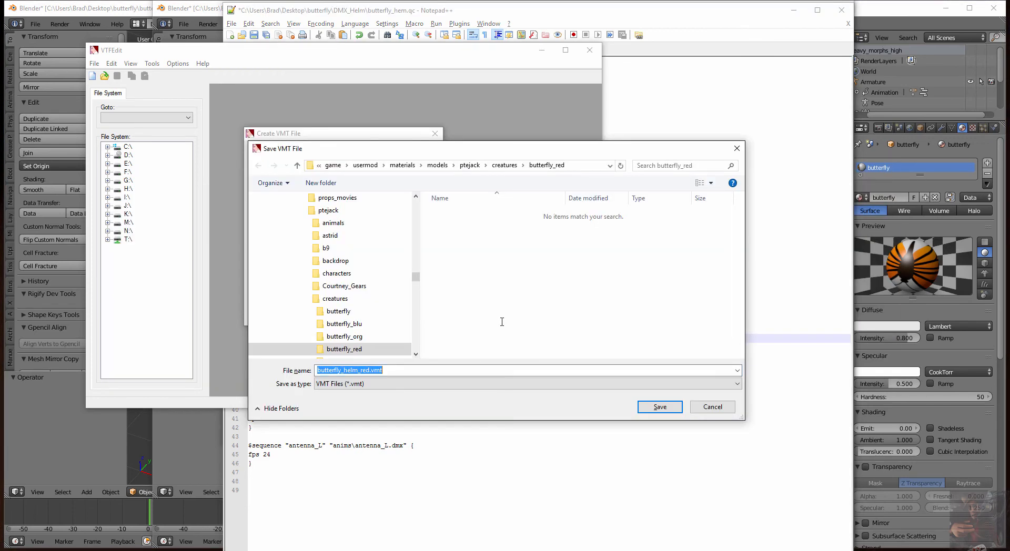
left_click(660, 408)
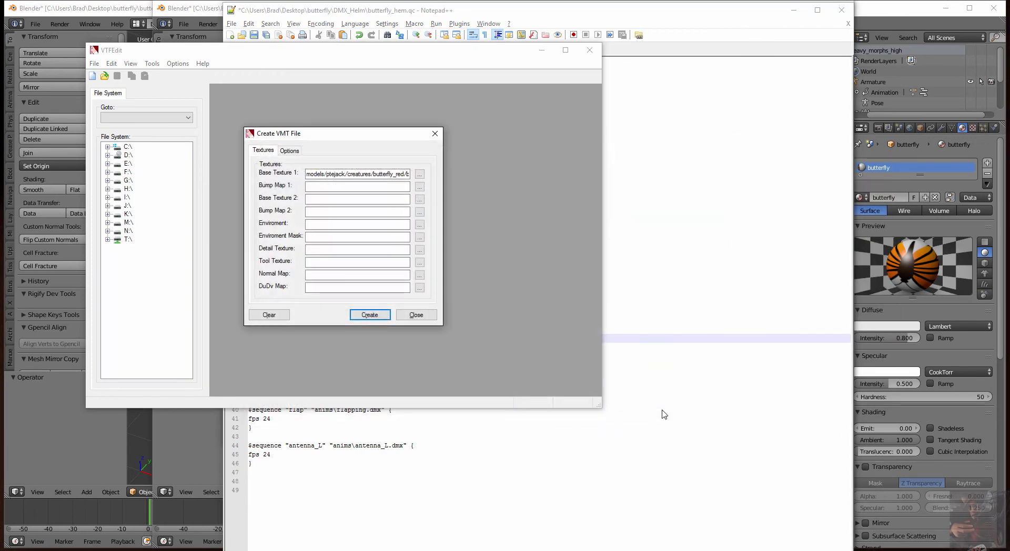
Switch to the model viewer, refresh the butterfly model and view it with Skin 2
key("alt+Tab")
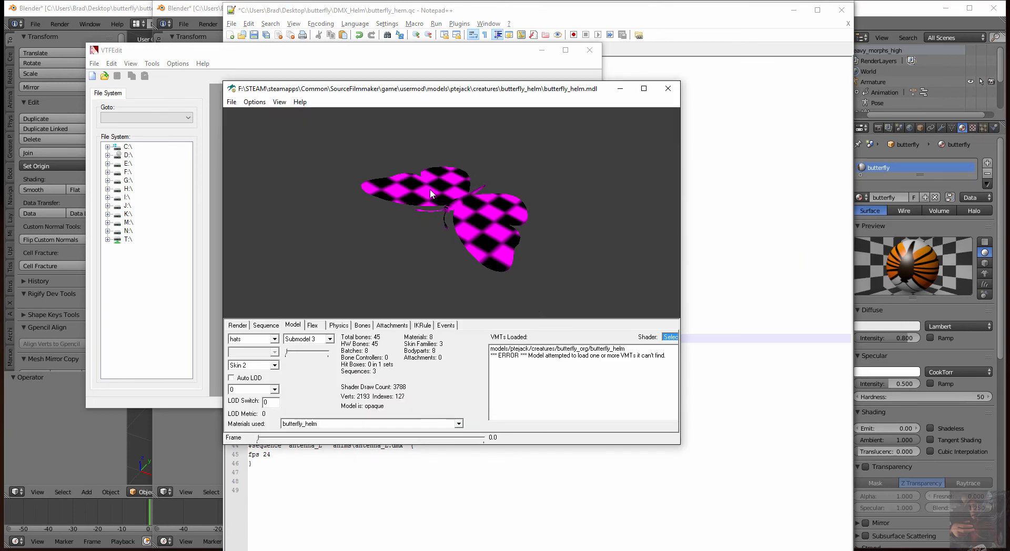
left_click(231, 103)
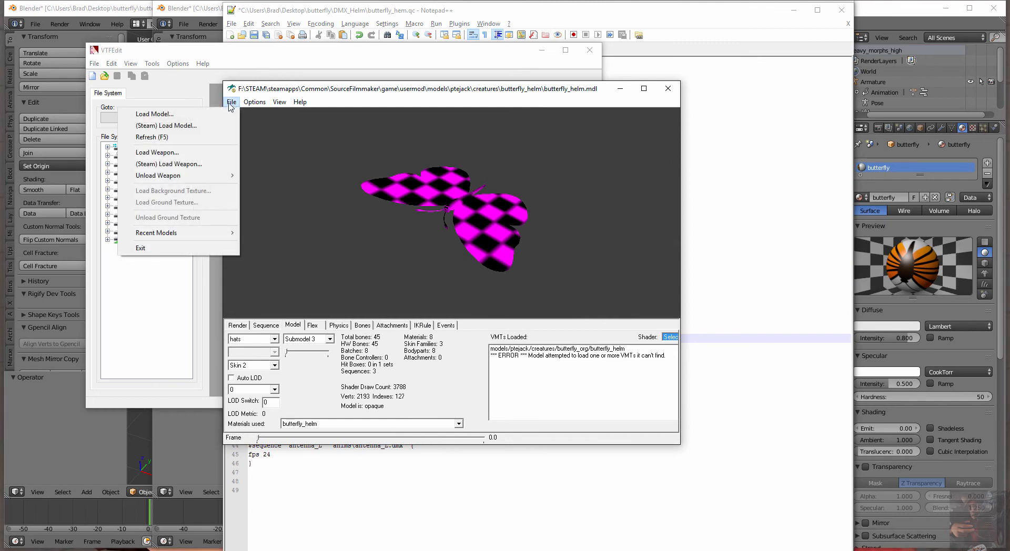
left_click(221, 138)
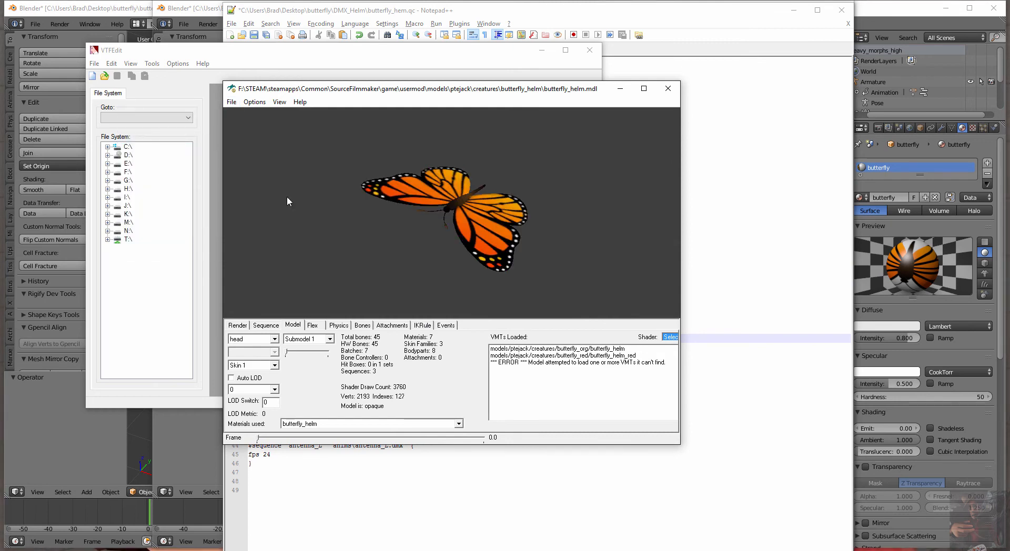
left_click(274, 366)
left_click(255, 382)
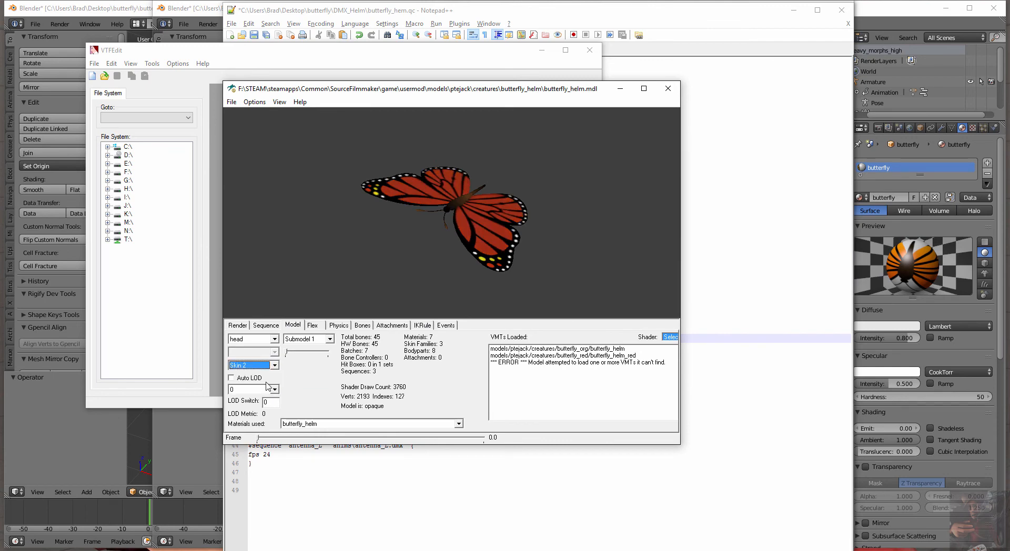
mouse_move(450, 209)
left_mouse_down()
mouse_move(402, 241)
mouse_move(368, 242)
mouse_move(435, 203)
mouse_move(459, 210)
left_mouse_up()
Return to VTFEdit and load butterfly_hem_blue.vtf from the creatures/butterfly_blu folder as Base Texture 1
key("alt+Tab")
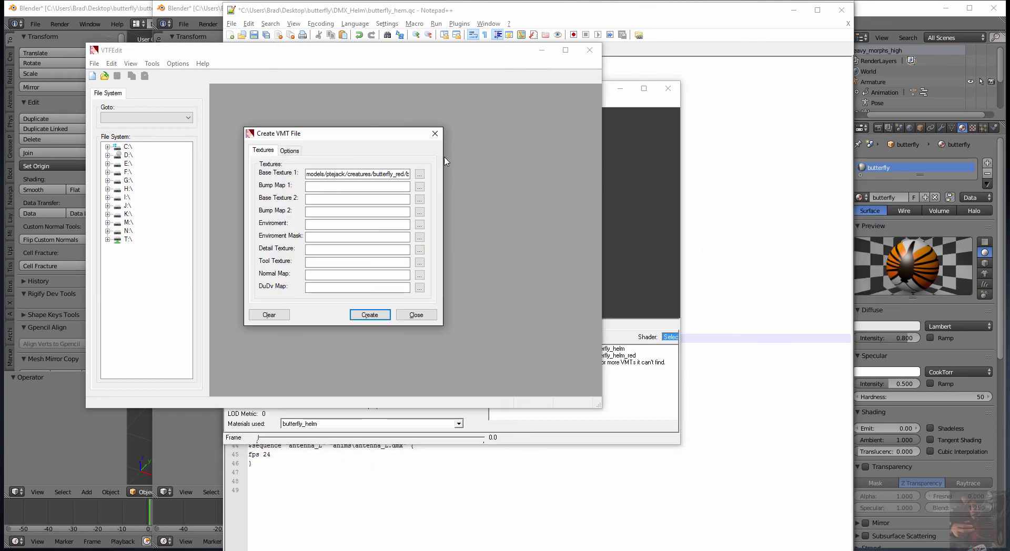
left_click(420, 174)
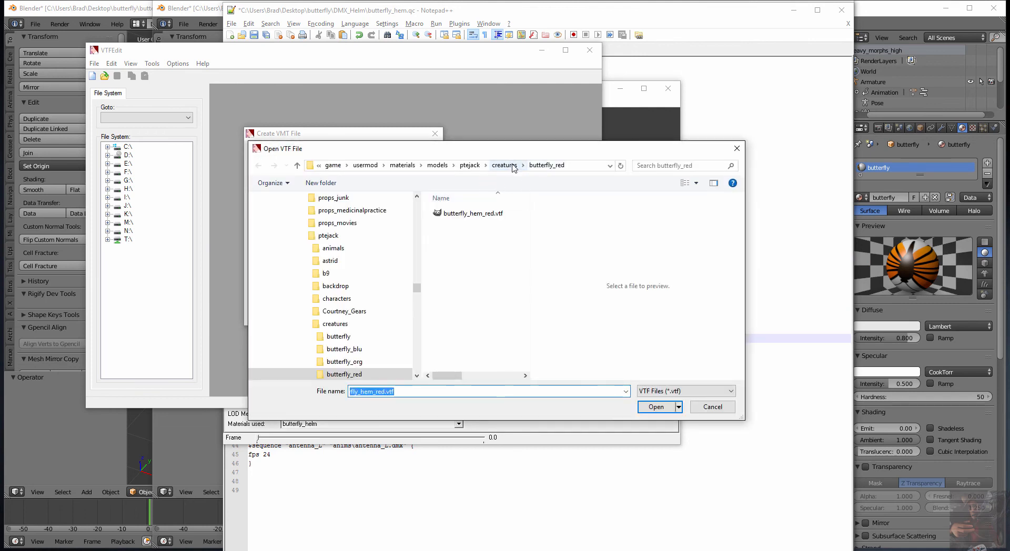
left_click(509, 166)
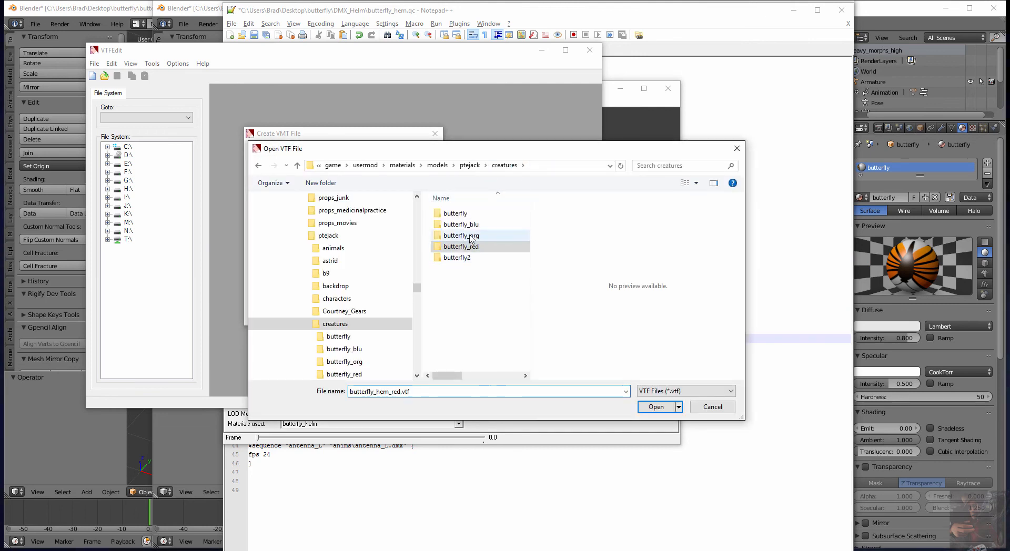
left_click(471, 225)
double_click(472, 226)
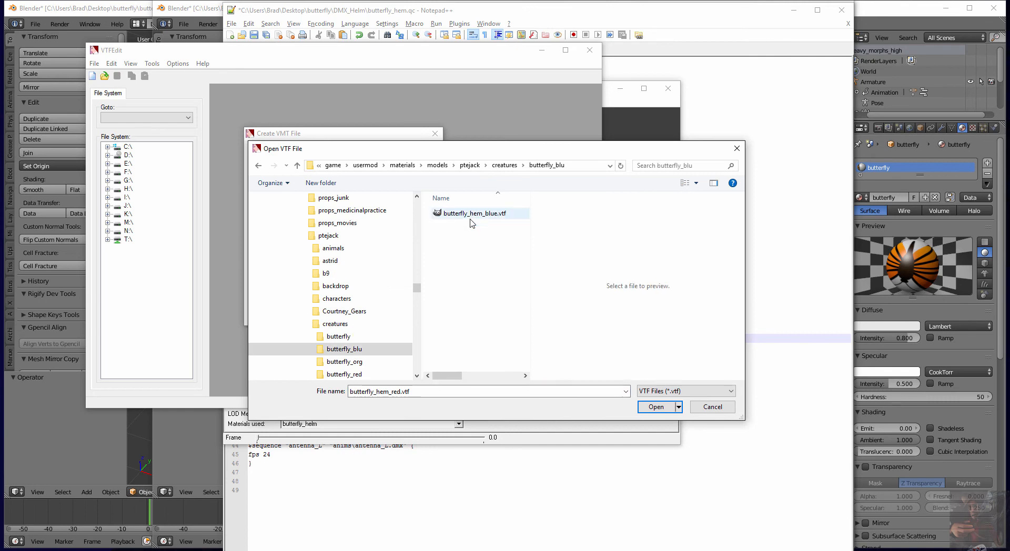
double_click(472, 214)
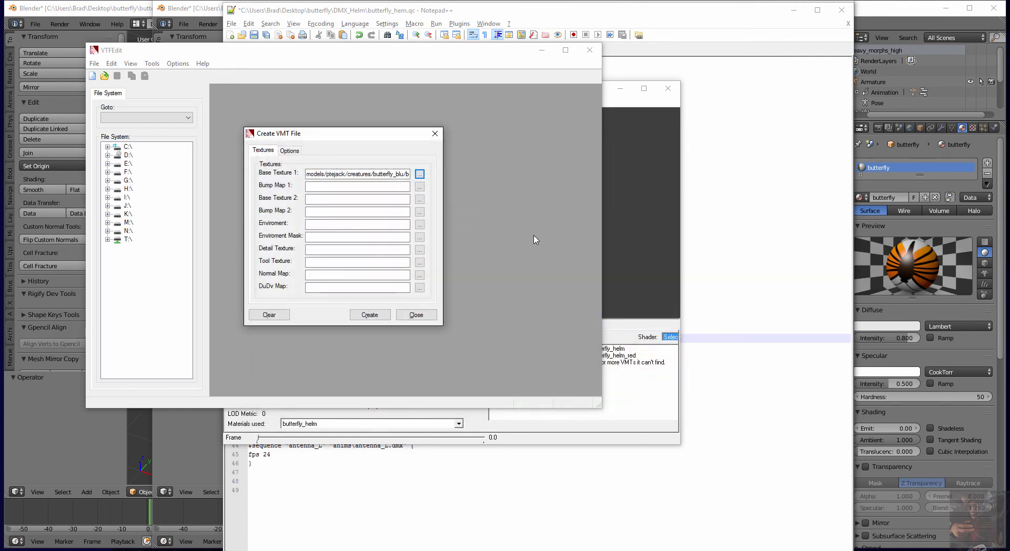
Check the blue texture name in Notepad++, then save the VMT file from VTFEdit as butterfly_helm_blue.vmt in the butterfly_blu folder
key("alt+Tab")
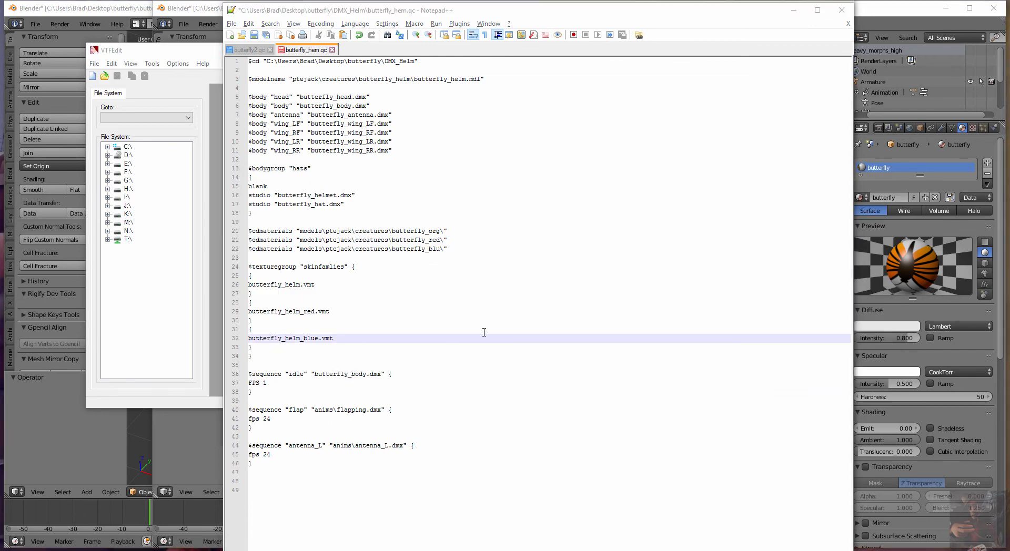
key("alt+Tab")
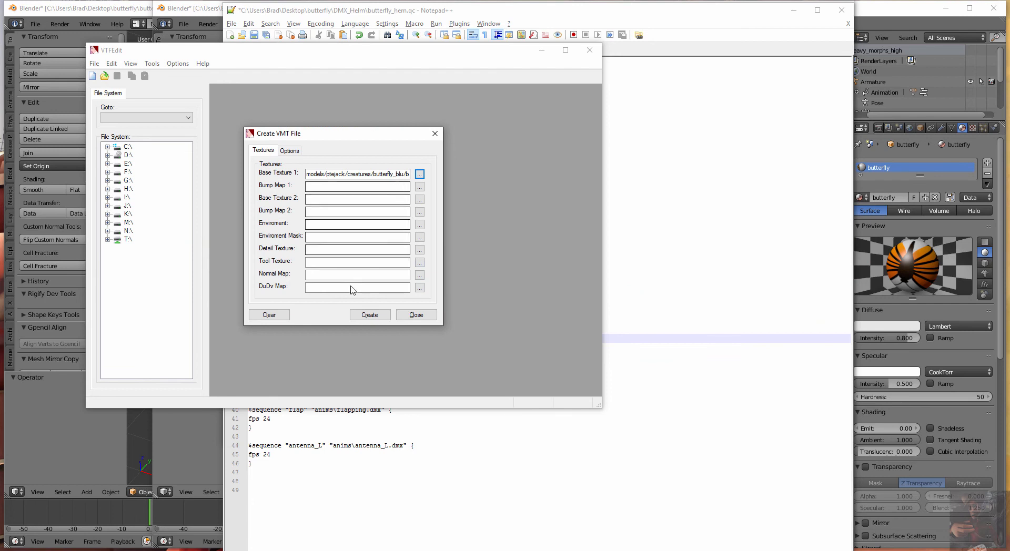
left_click(369, 314)
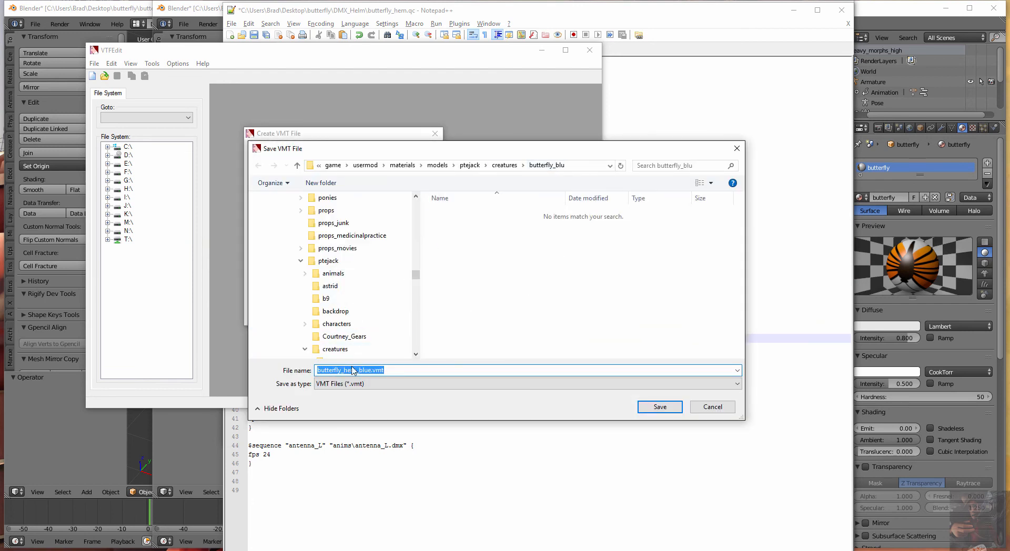
left_click(351, 370)
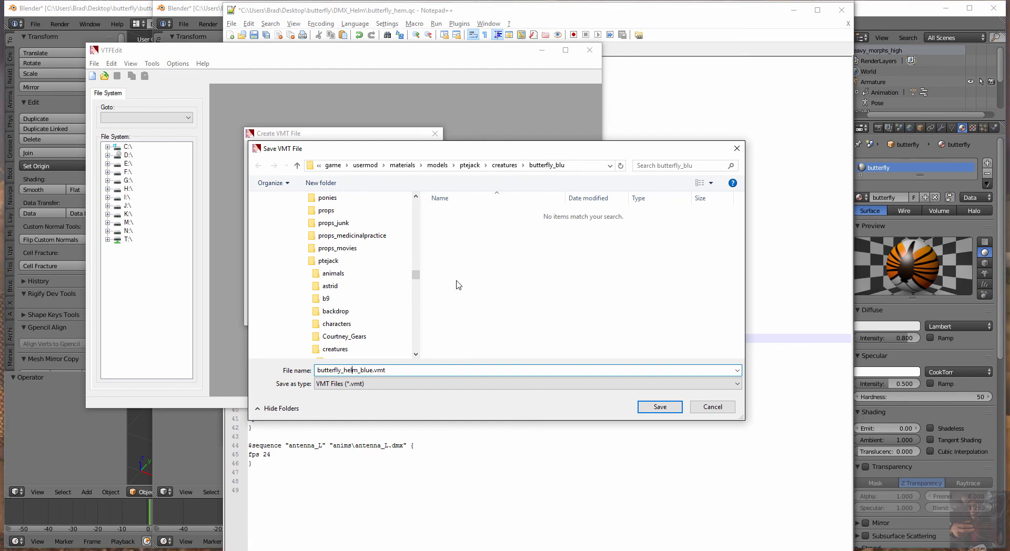
key("Return")
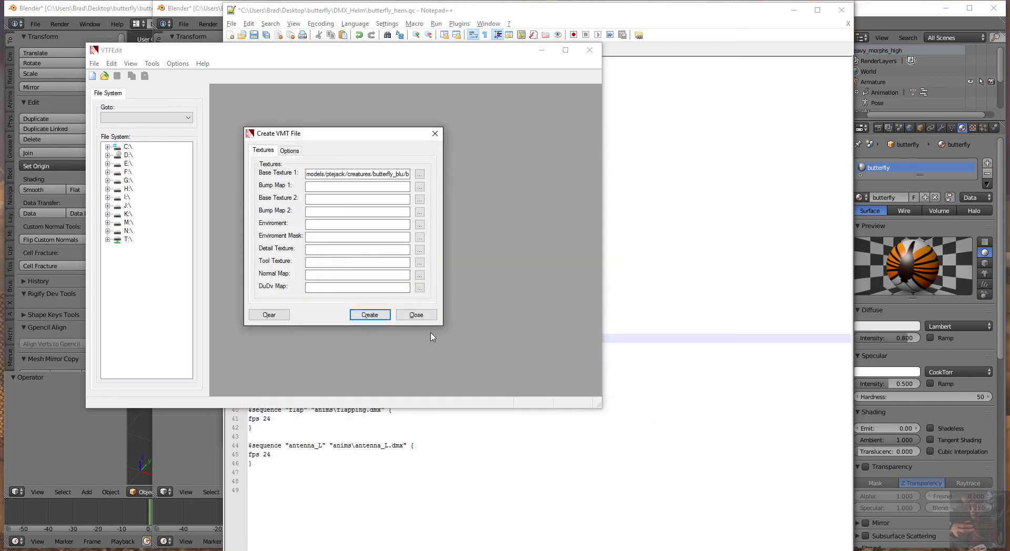
Switch to the model viewer, refresh the butterfly model and examine it up close with Skin 3
key("alt+Tab")
left_click(343, 200)
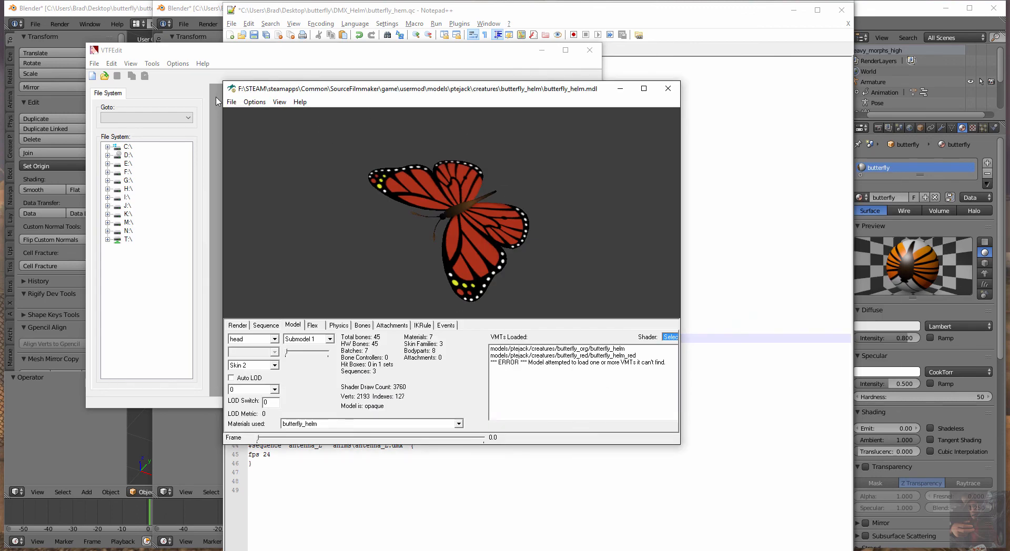
left_click(233, 102)
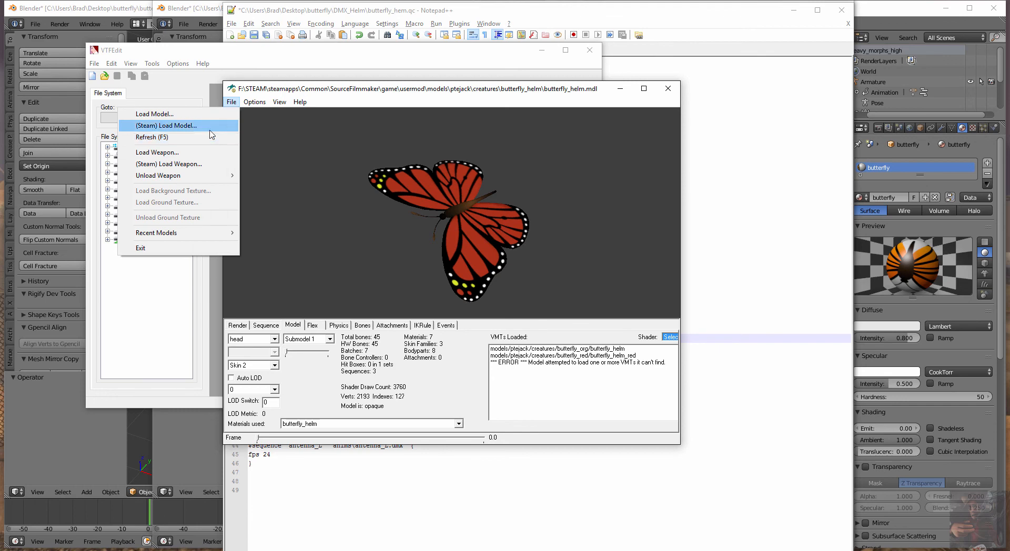
left_click(210, 137)
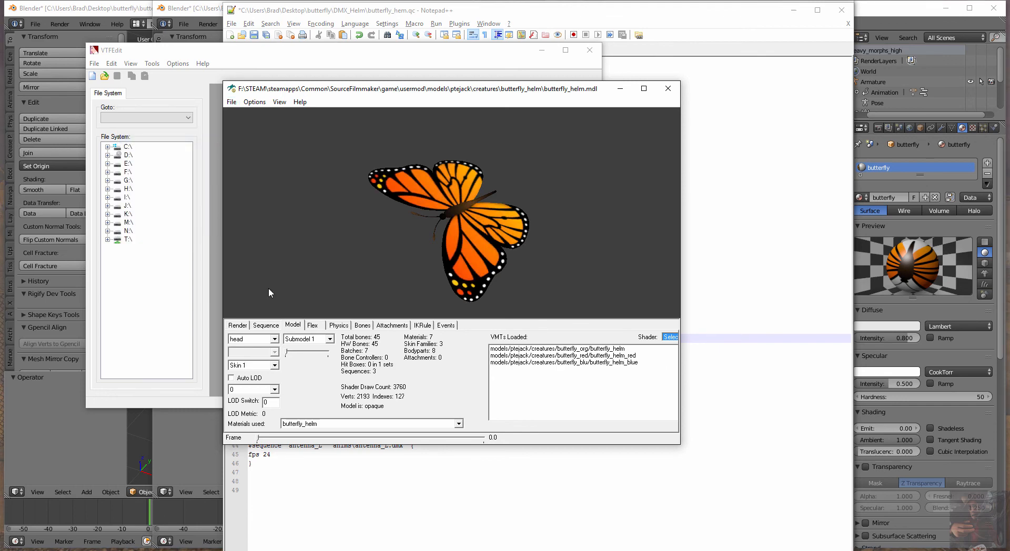
left_click(273, 367)
left_click(269, 389)
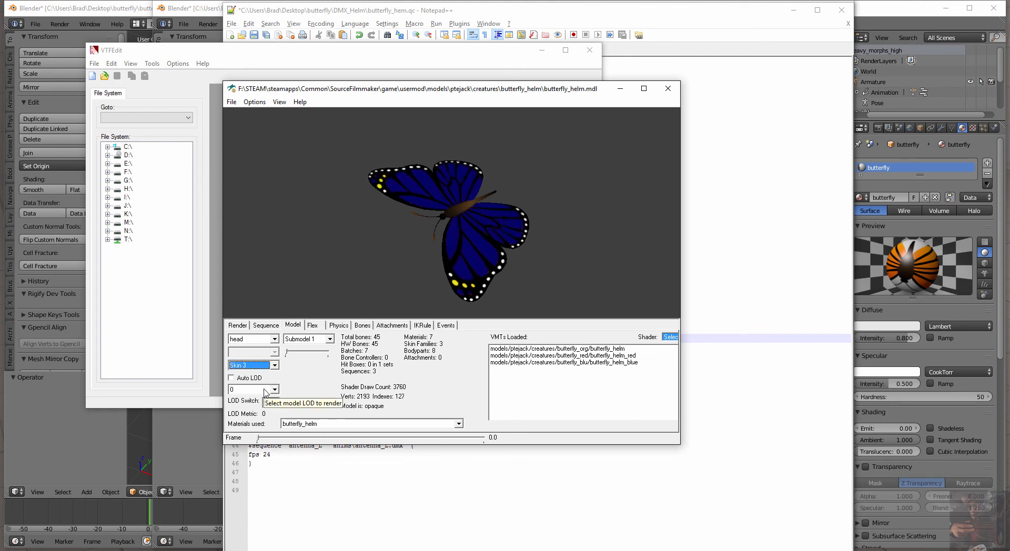
left_click_drag(441, 281, 465, 247)
left_click_drag(462, 207, 479, 251)
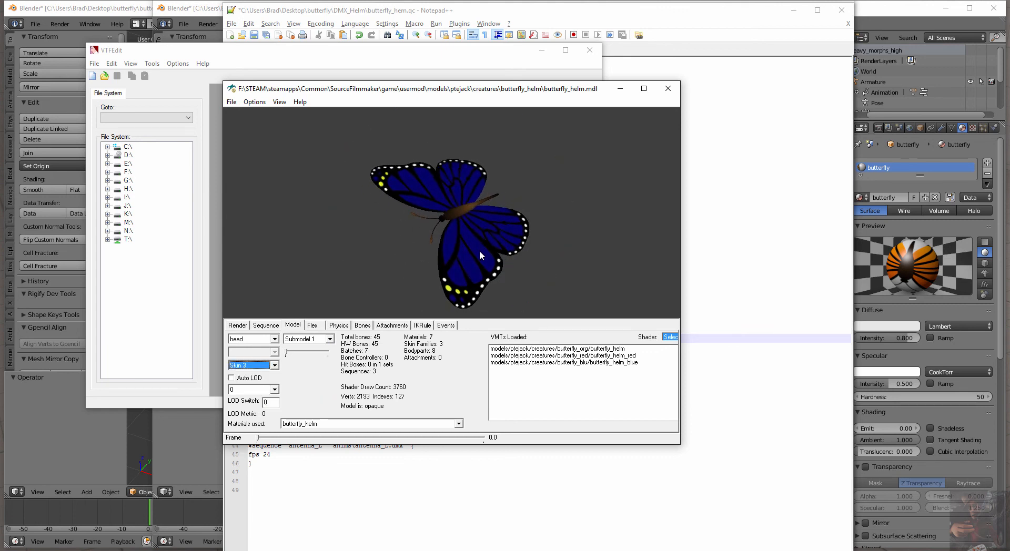
mouse_move(478, 250)
right_mouse_down()
mouse_move(472, 231)
mouse_move(471, 244)
right_mouse_up()
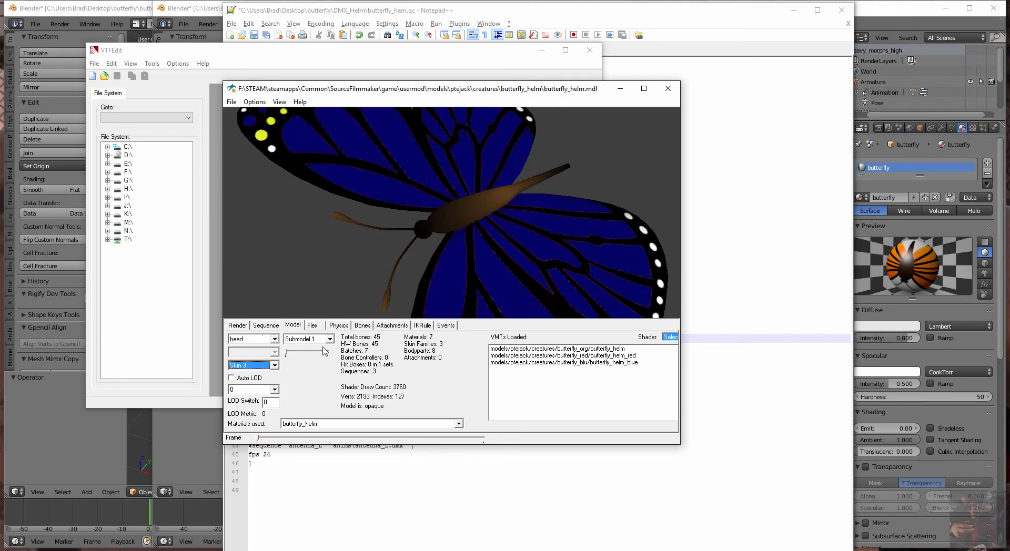
Display Submodel 2 and Submodel 3 of the hats body part and examine the butterfly from above
left_click(275, 340)
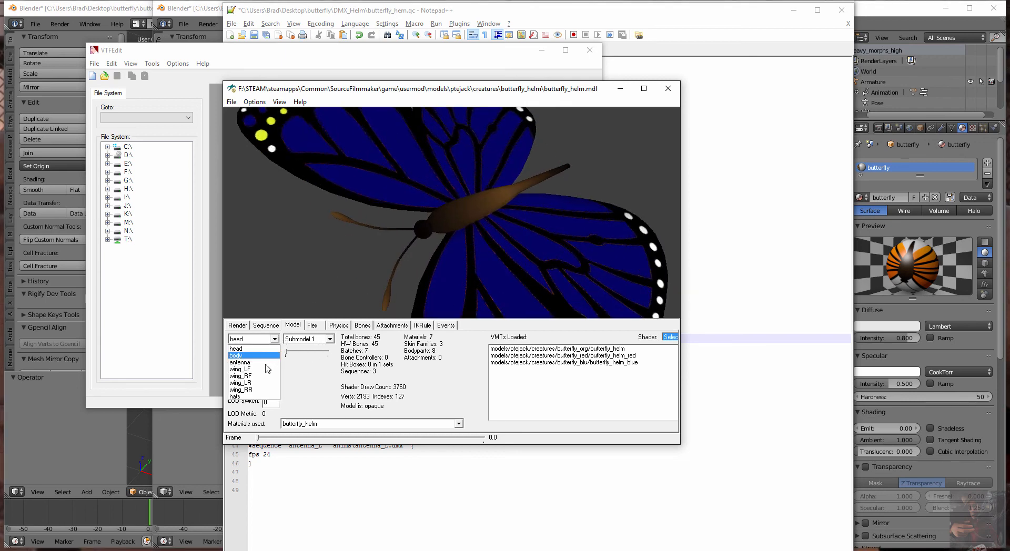
left_click(253, 399)
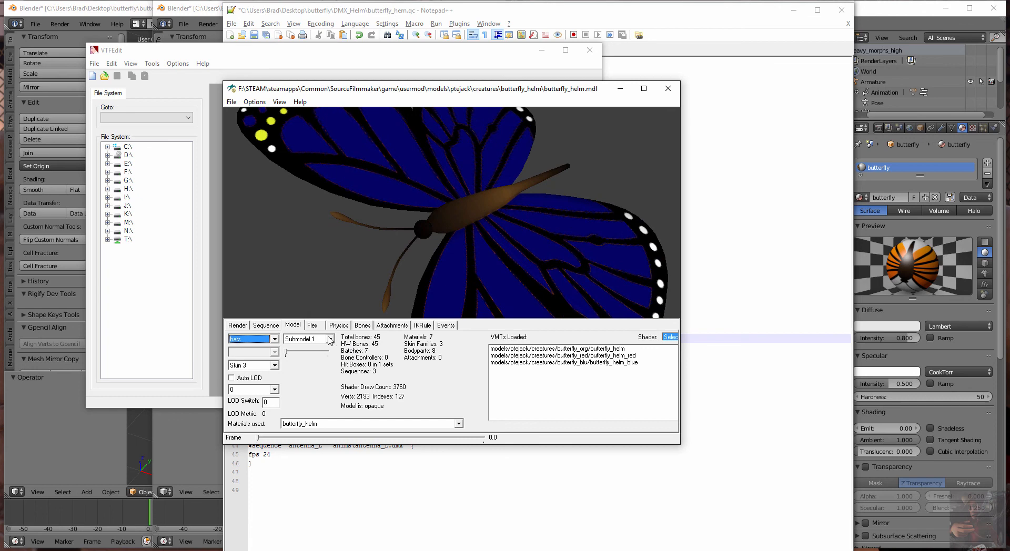
left_click(330, 339)
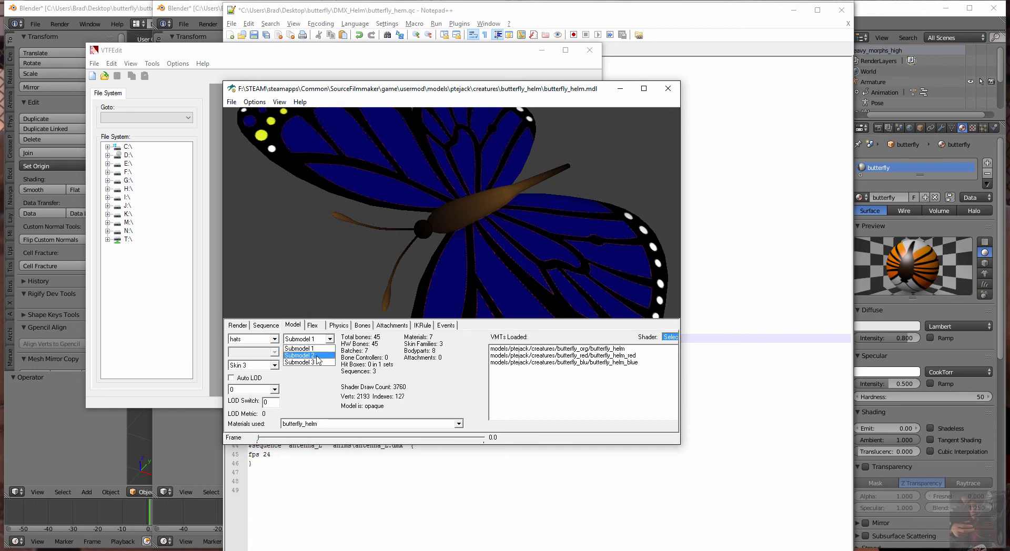
left_click(318, 355)
left_click(329, 339)
left_click(316, 362)
left_click_drag(421, 245, 356, 257)
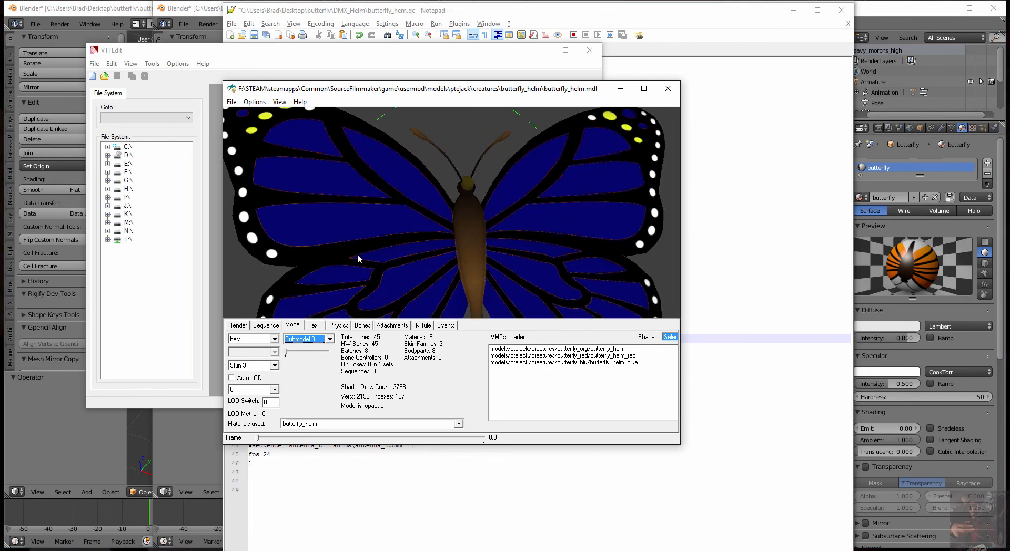
right_click_drag(370, 248, 375, 269)
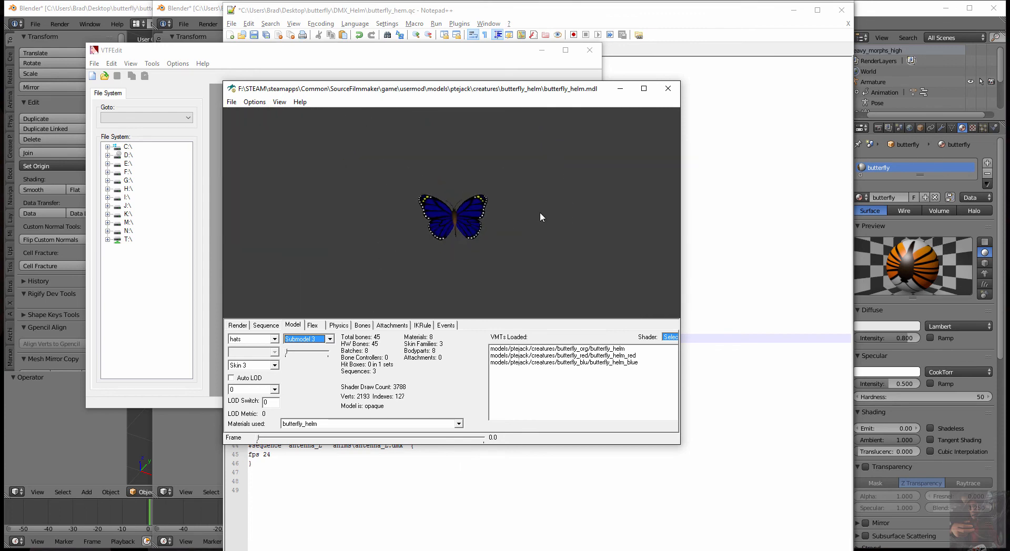